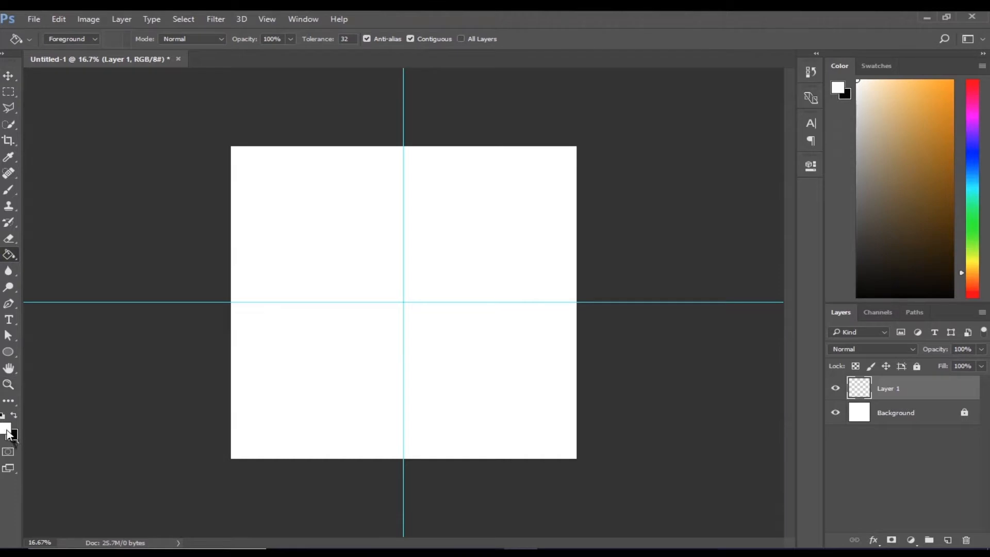
- Fill Layer 1 with black (000000) using the Paint Bucket
{"action": "type", "text": "000000"}
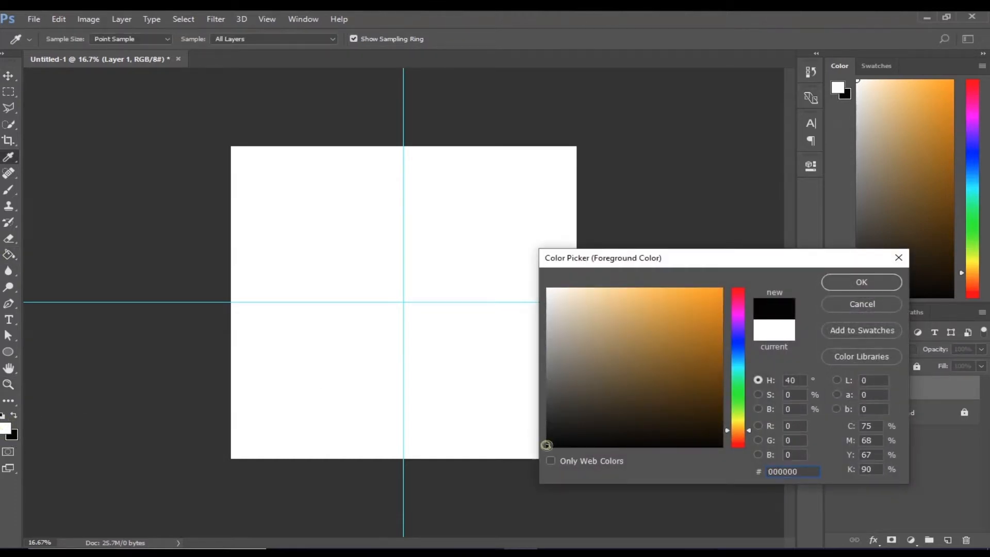
{"action": "left_click", "coordinate": [862, 287]}
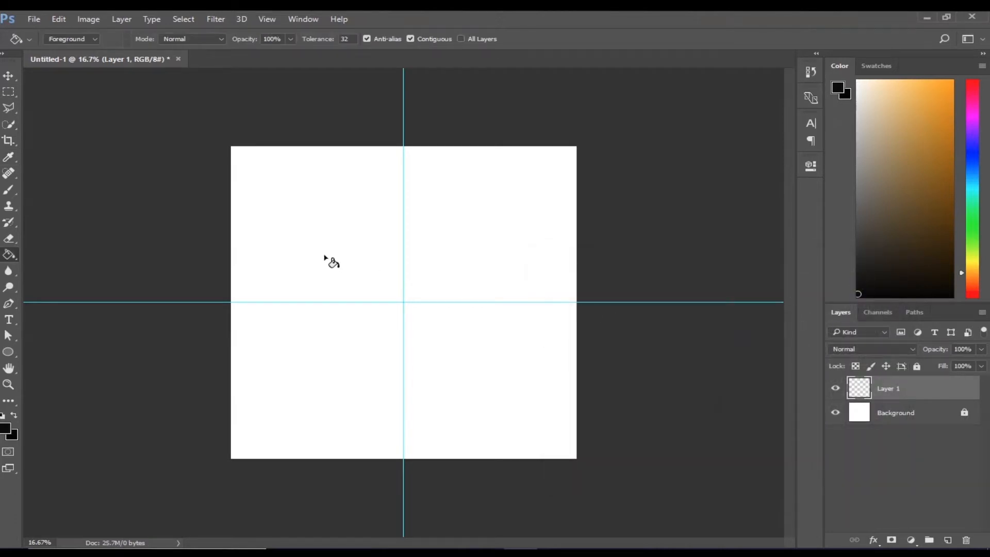
{"action": "left_click", "coordinate": [323, 257]}
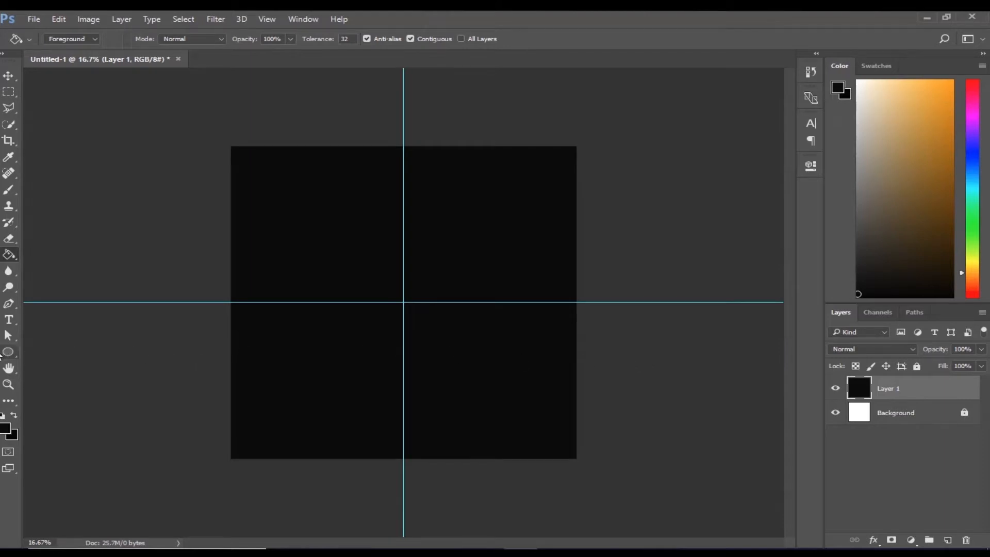
- Draw a circle about 870 px in diameter with the Ellipse tool, just beside the vertical guide
{"action": "left_click", "coordinate": [8, 355]}
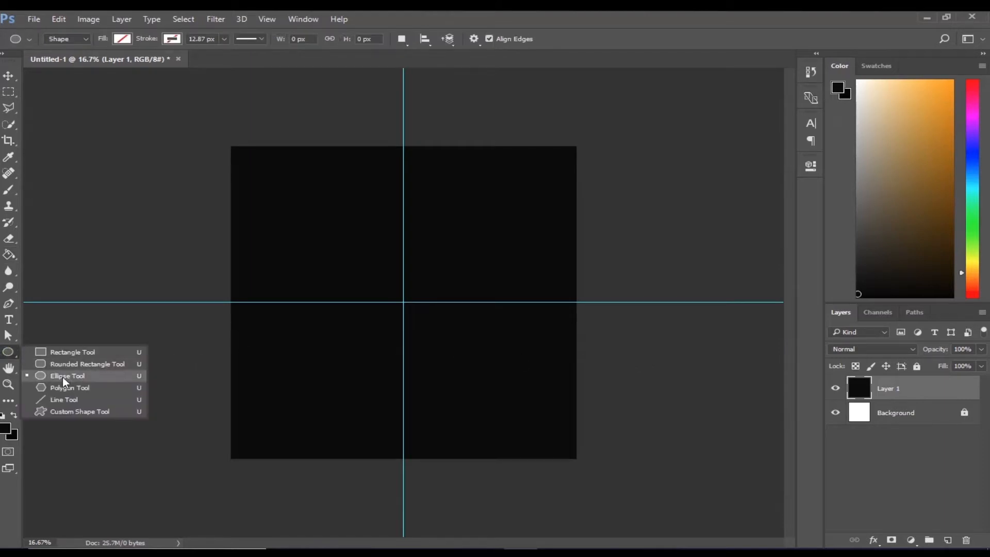
{"action": "left_click", "coordinate": [101, 377]}
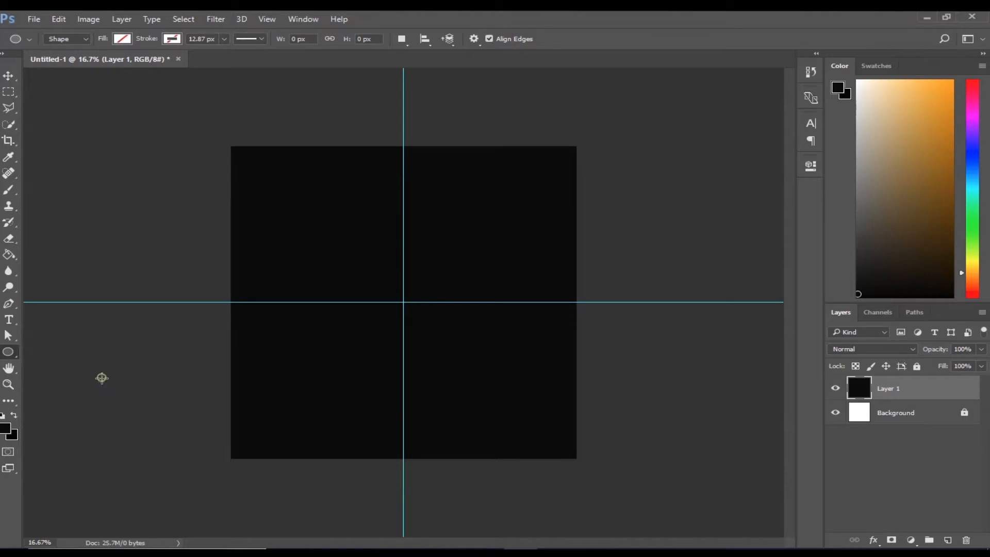
{"action": "left_click_drag", "start_coordinate": [304, 263], "coordinate": [406, 373]}
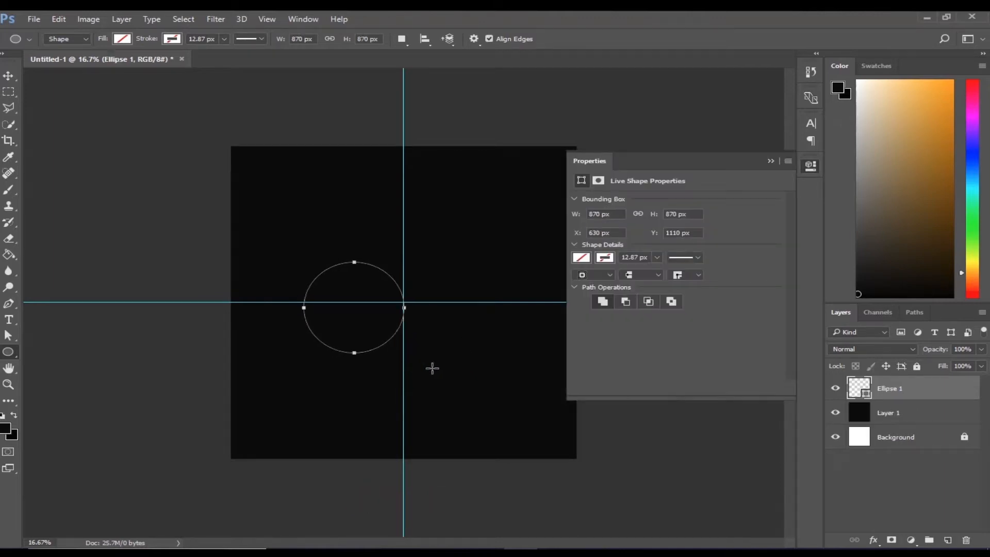
{"action": "left_click", "coordinate": [810, 168]}
- Transform the 870 px circle to centre it on the guide intersection, at about X 1499 px, Y 1499 px
{"action": "key", "text": "ctrl+t"}
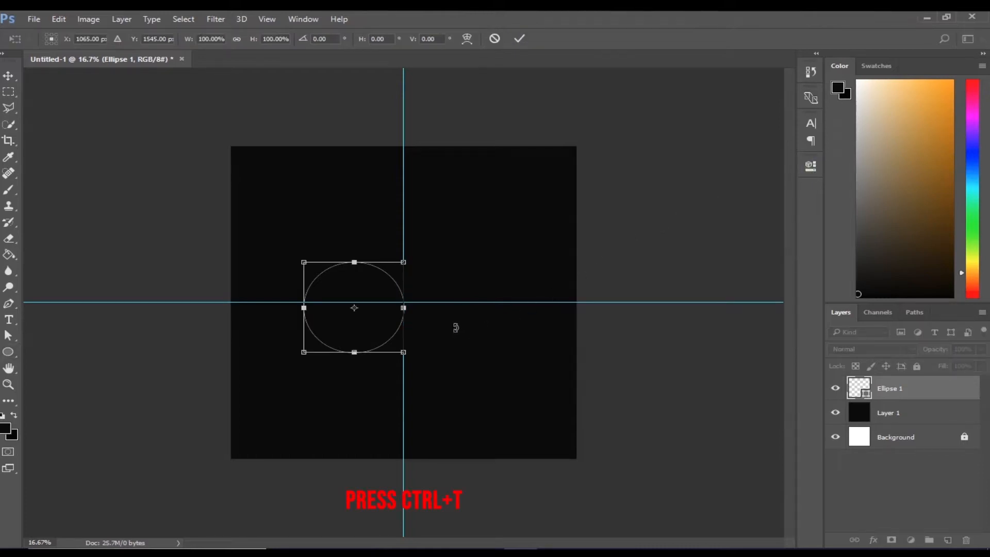
{"action": "left_click_drag", "start_coordinate": [370, 279], "coordinate": [418, 275]}
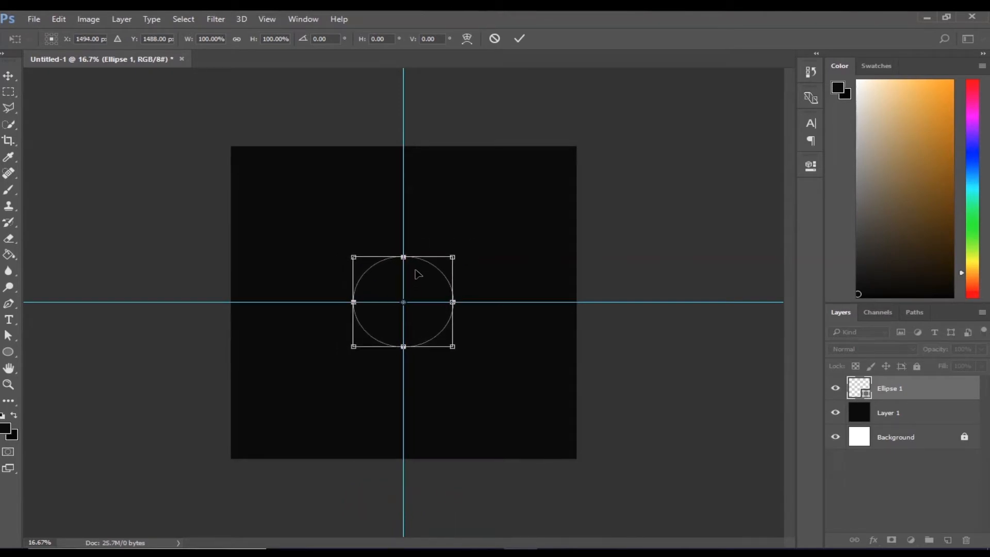
{"action": "key", "text": "ctrl+plus"}
{"action": "key", "text": "ctrl+plus"}
{"action": "key", "text": "ctrl+plus"}
{"action": "key", "text": "ctrl+plus"}
{"action": "key", "text": "ctrl+plus"}
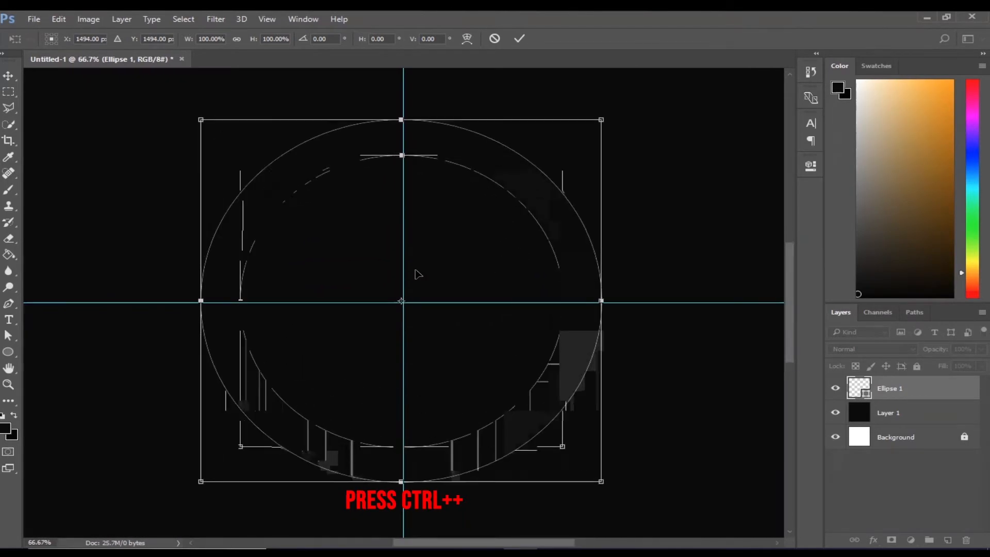
{"action": "key", "text": "ctrl+plus"}
{"action": "key", "text": "Down"}
{"action": "key", "text": "Down"}
{"action": "key", "text": "Down"}
{"action": "key", "text": "Down"}
{"action": "key", "text": "Down"}
{"action": "key", "text": "Right"}
{"action": "key", "text": "Right"}
{"action": "key", "text": "Right"}
{"action": "key", "text": "Right"}
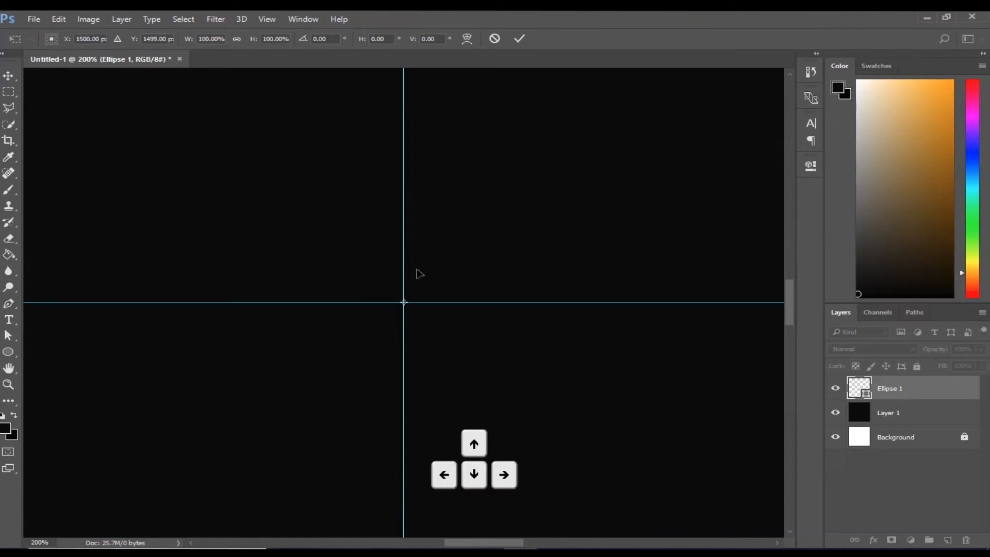
{"action": "key", "text": "Left"}
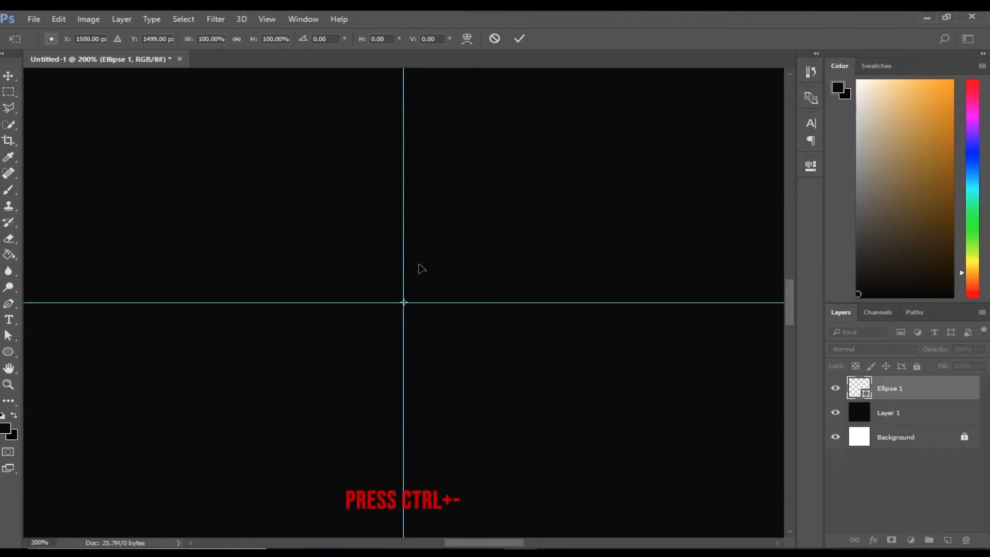
{"action": "key", "text": "ctrl+minus"}
{"action": "key", "text": "Left"}
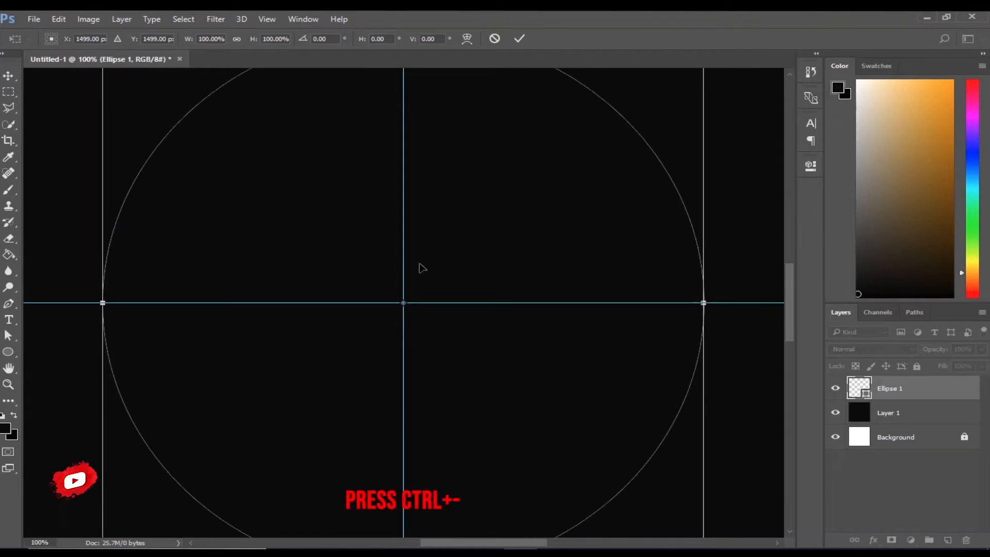
{"action": "key", "text": "ctrl+minus"}
{"action": "key", "text": "ctrl+minus"}
{"action": "key", "text": "ctrl+minus"}
{"action": "key", "text": "ctrl+minus"}
{"action": "key", "text": "ctrl+minus"}
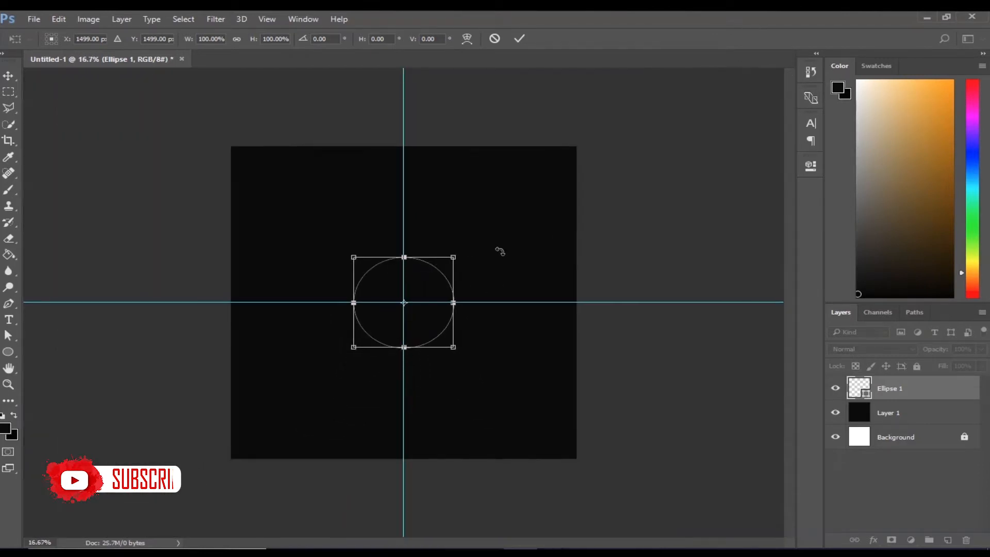
{"action": "key", "text": "ctrl+minus"}
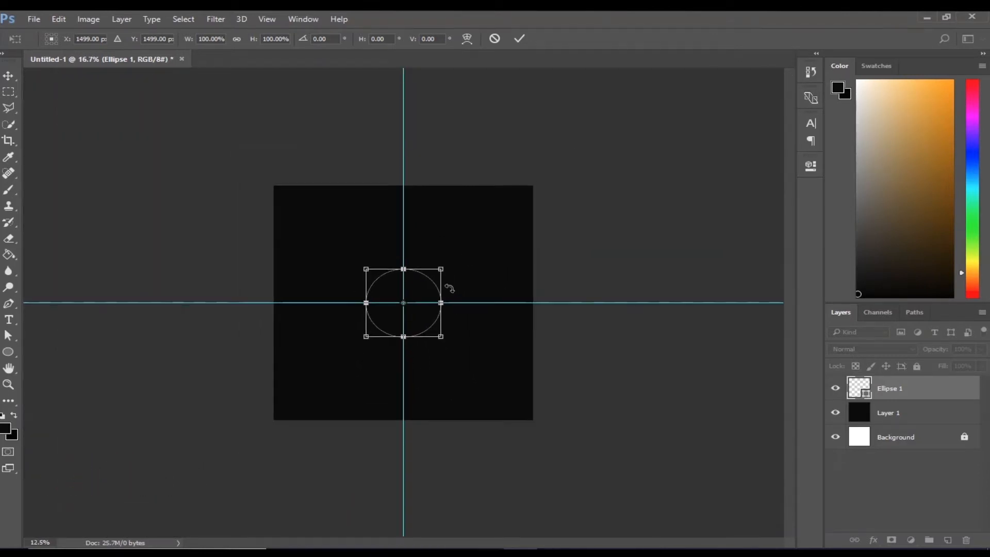
{"action": "left_click", "coordinate": [520, 42]}
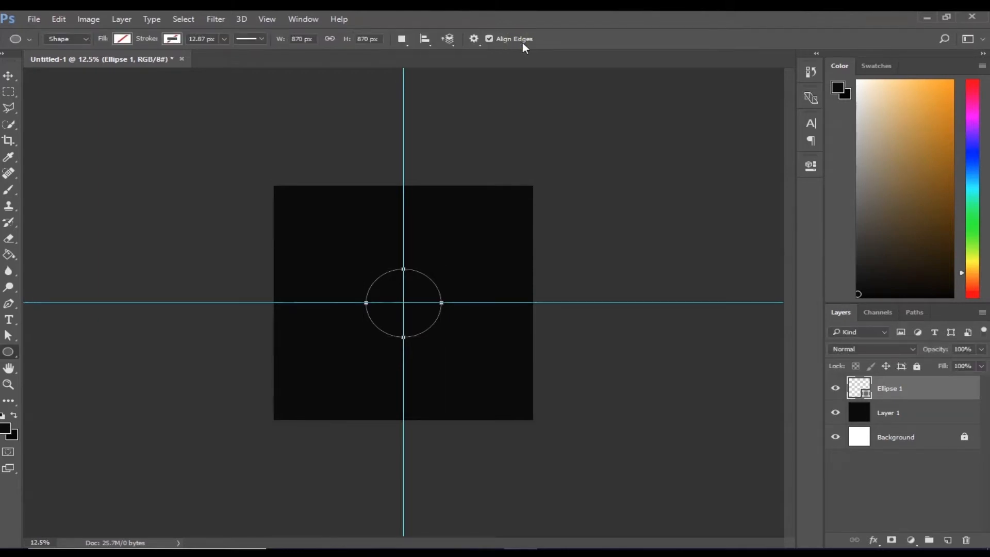
- Give the centred circle a solid white (ffffff) stroke
{"action": "left_click", "coordinate": [171, 38]}
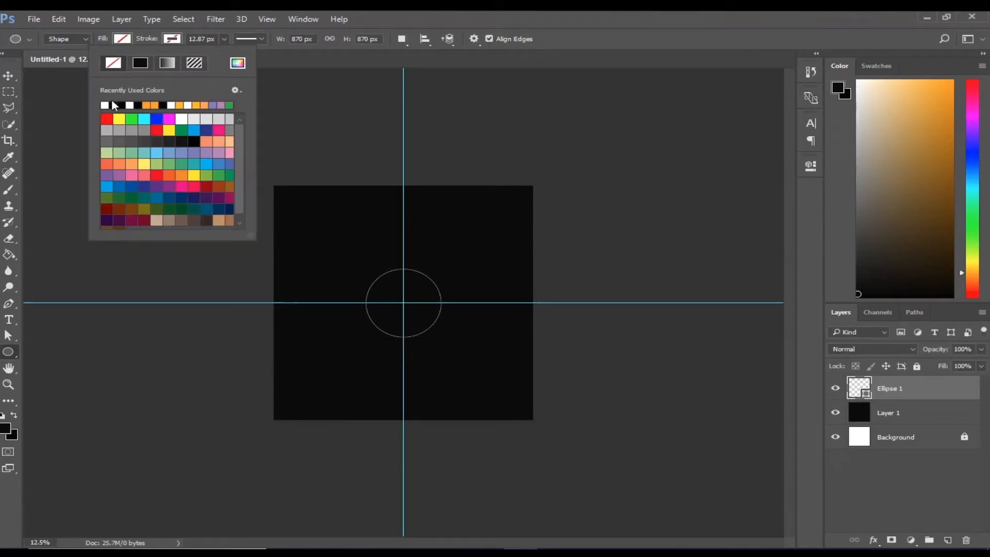
{"action": "left_click", "coordinate": [237, 63]}
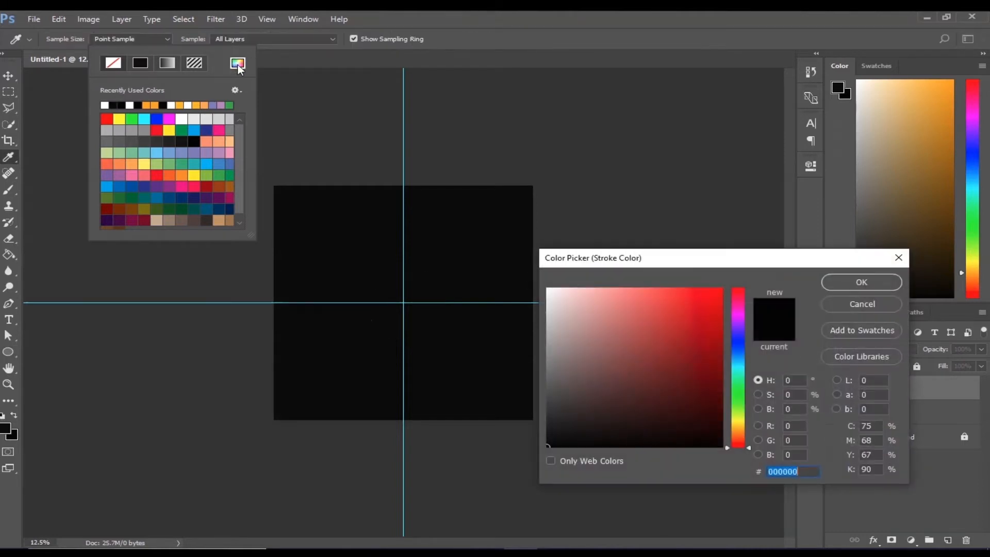
{"action": "type", "text": "ffffff"}
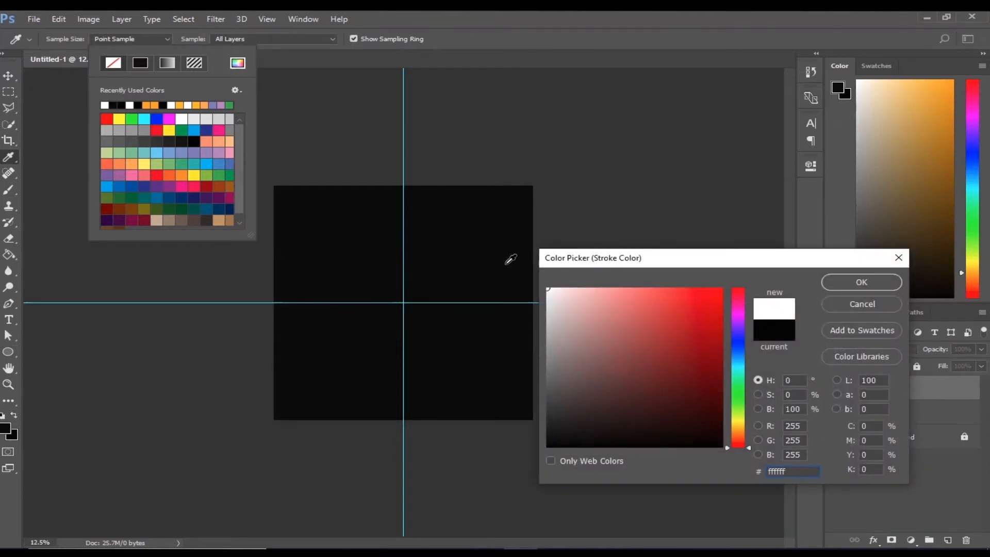
{"action": "left_click", "coordinate": [860, 282]}
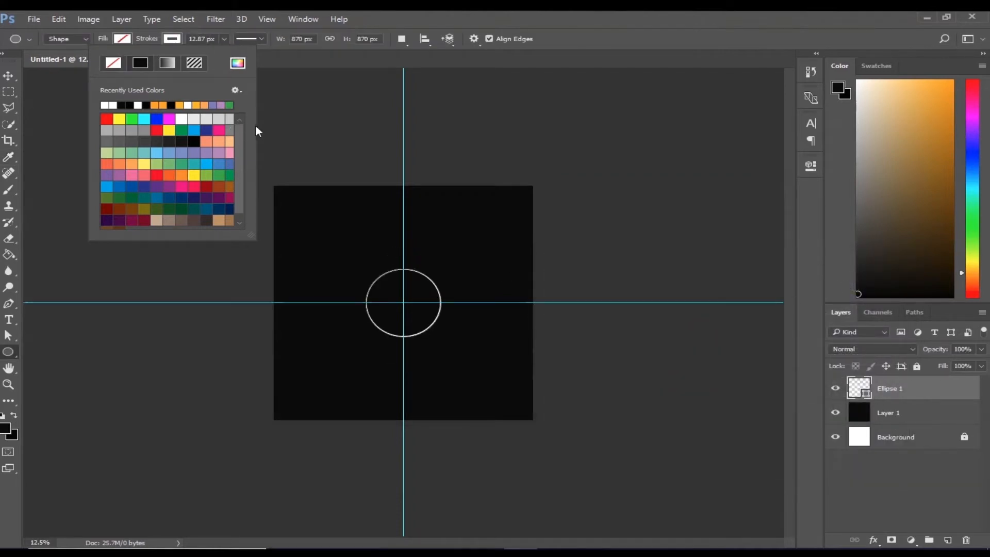
{"action": "left_click", "coordinate": [14, 80]}
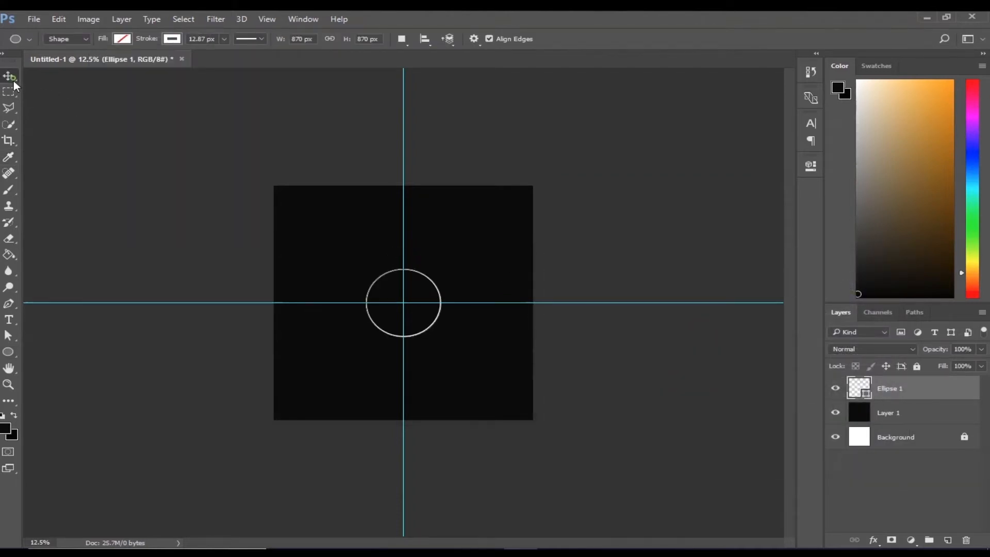
{"action": "left_click", "coordinate": [14, 80]}
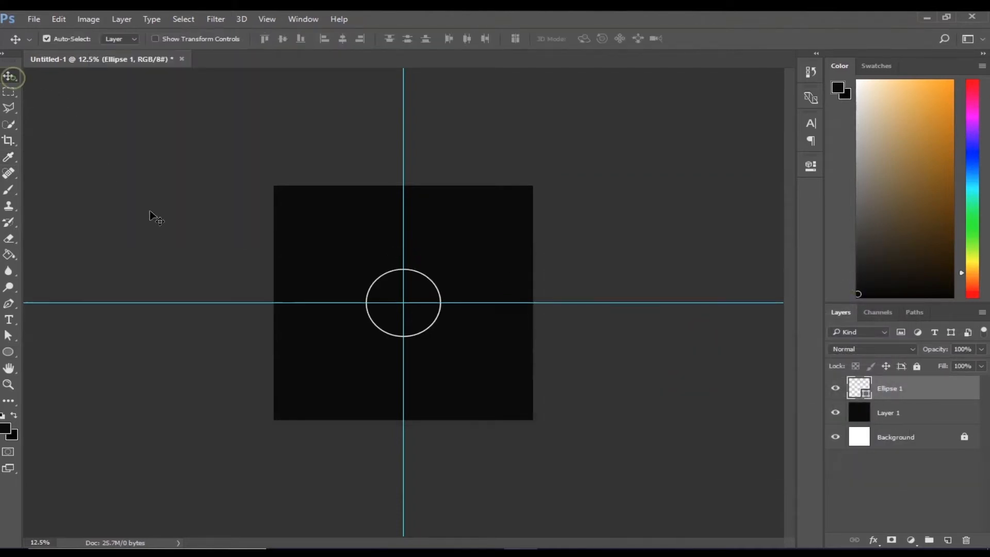
- Deselect all layers and draw a second, larger circle about 1088 px in diameter around the first with the Ellipse tool
{"action": "left_click", "coordinate": [9, 353]}
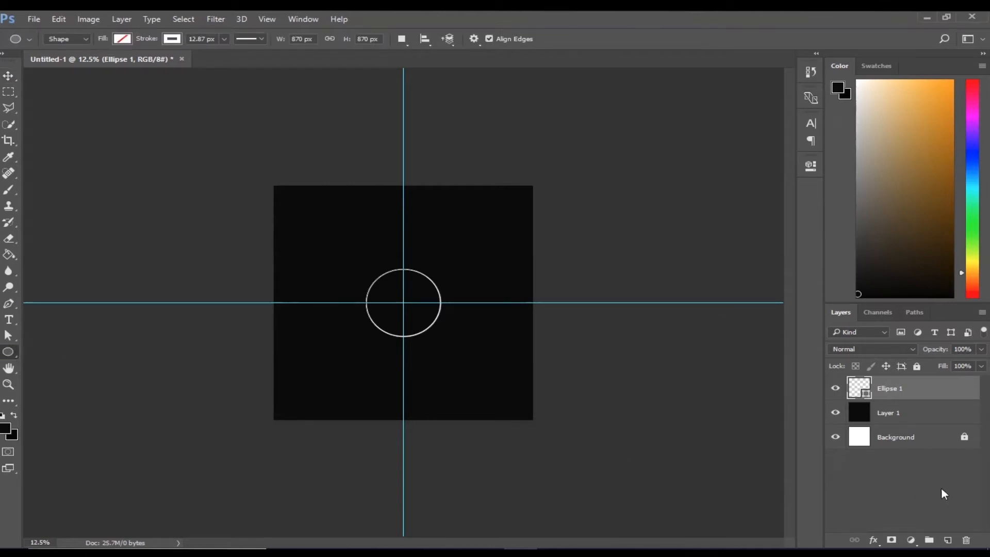
{"action": "left_click", "coordinate": [906, 472]}
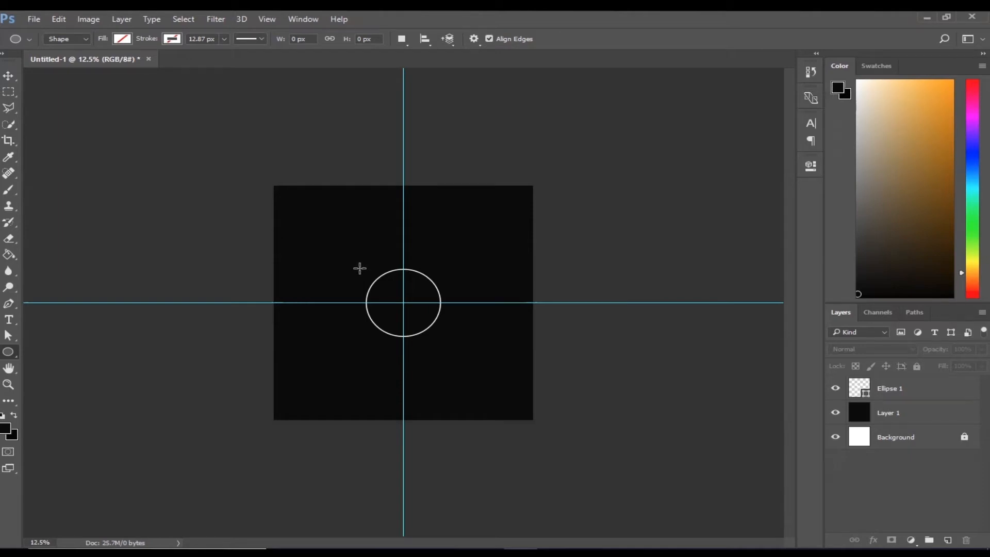
{"action": "left_click_drag", "start_coordinate": [364, 267], "coordinate": [401, 314]}
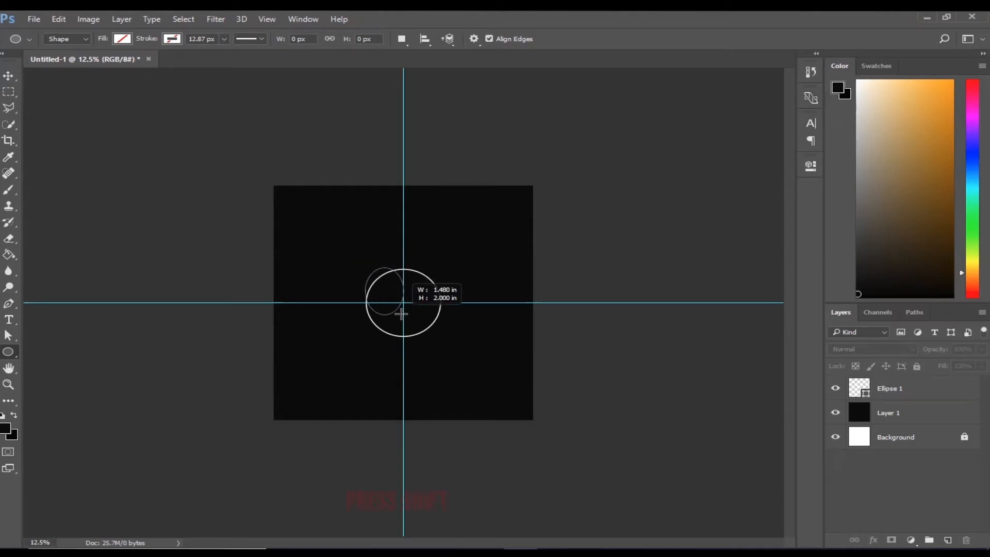
{"action": "left_click_drag", "start_coordinate": [427, 347], "coordinate": [451, 369]}
{"action": "key", "text": "space"}
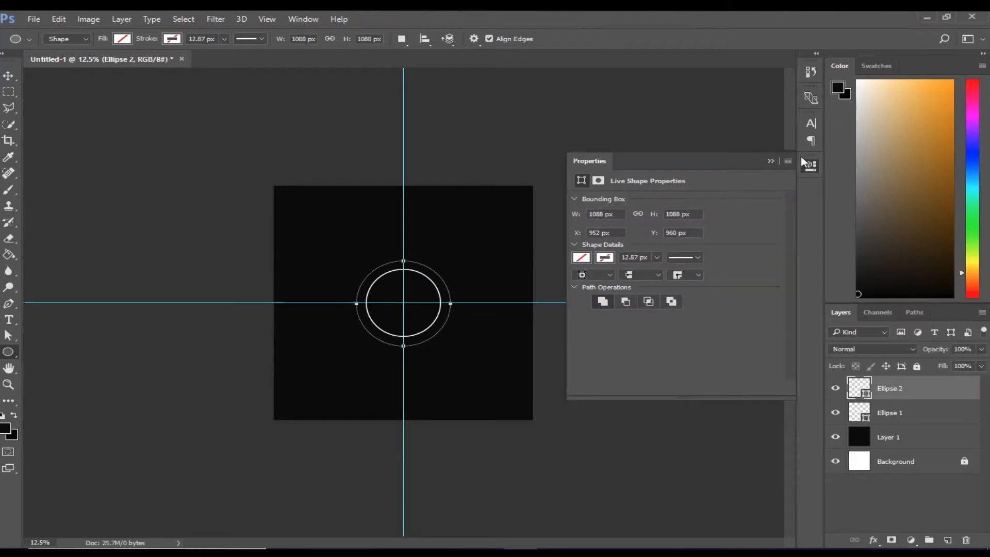
{"action": "left_click", "coordinate": [802, 169]}
- Transform the larger circle to centre it on the guide intersection, at about X 1499 px, Y 1498 px
{"action": "key", "text": "ctrl+t"}
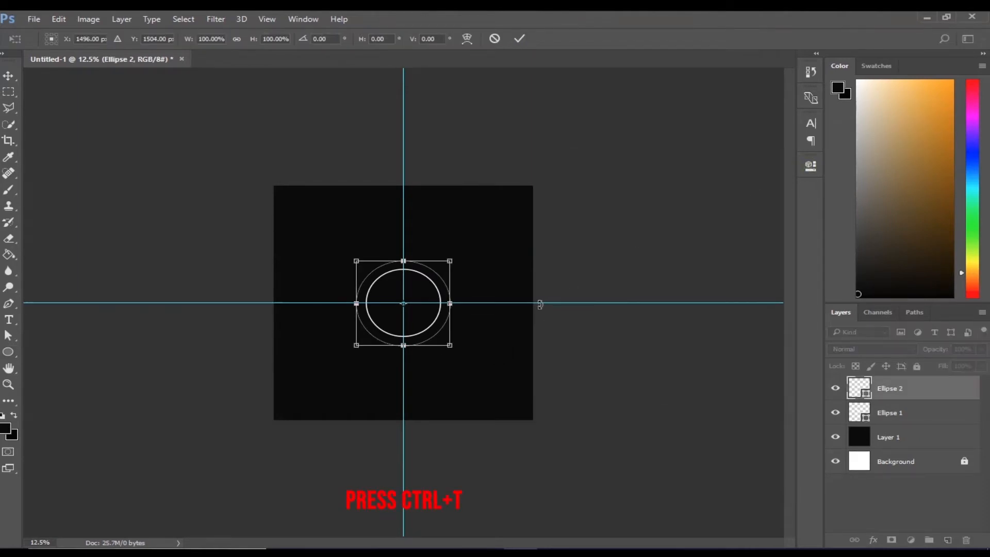
{"action": "key", "text": "ctrl+plus"}
{"action": "key", "text": "ctrl+plus"}
{"action": "key", "text": "ctrl+plus"}
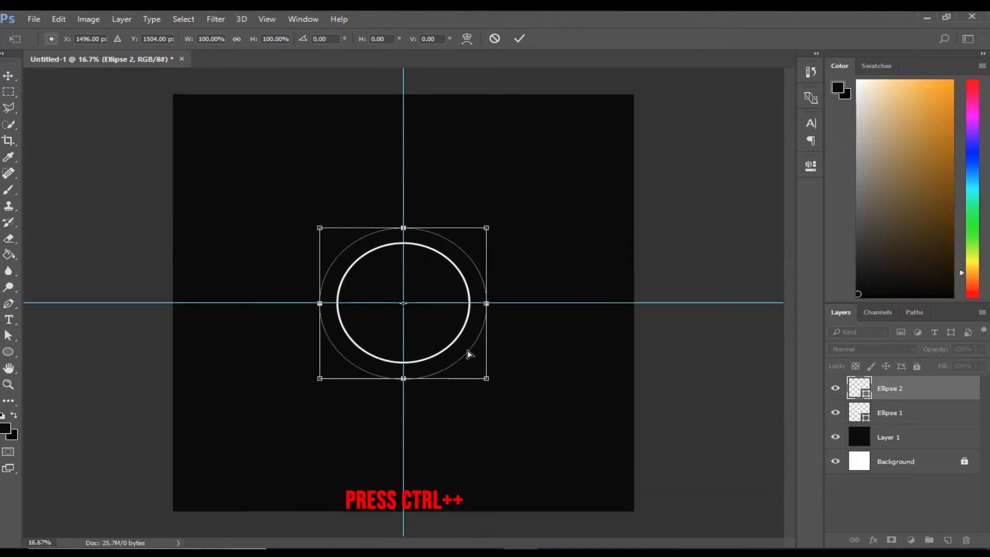
{"action": "key", "text": "ctrl+plus"}
{"action": "key", "text": "ctrl+plus"}
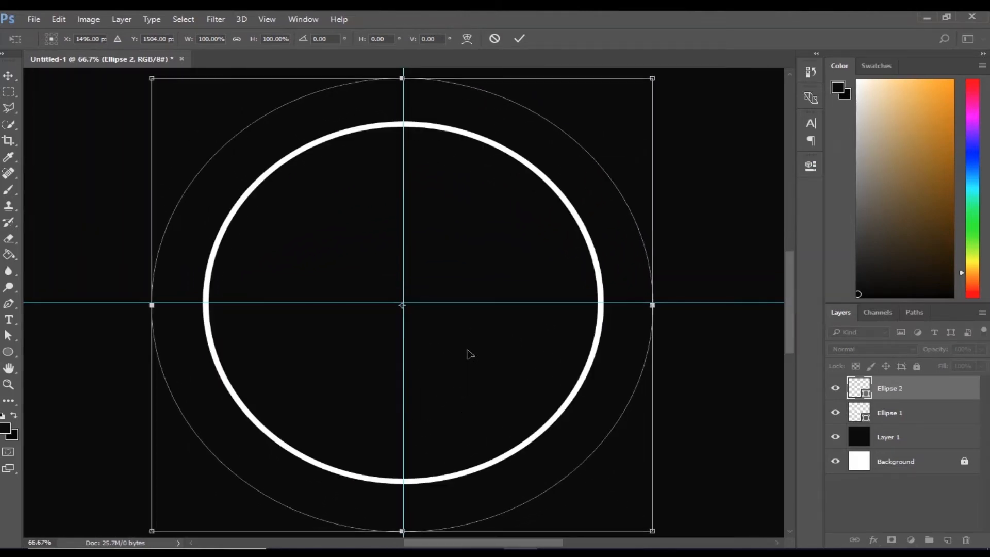
{"action": "key", "text": "Up"}
{"action": "key", "text": "Up"}
{"action": "key", "text": "Up"}
{"action": "key", "text": "Up"}
{"action": "key", "text": "Up"}
{"action": "key", "text": "Right"}
{"action": "key", "text": "Right"}
{"action": "key", "text": "Right"}
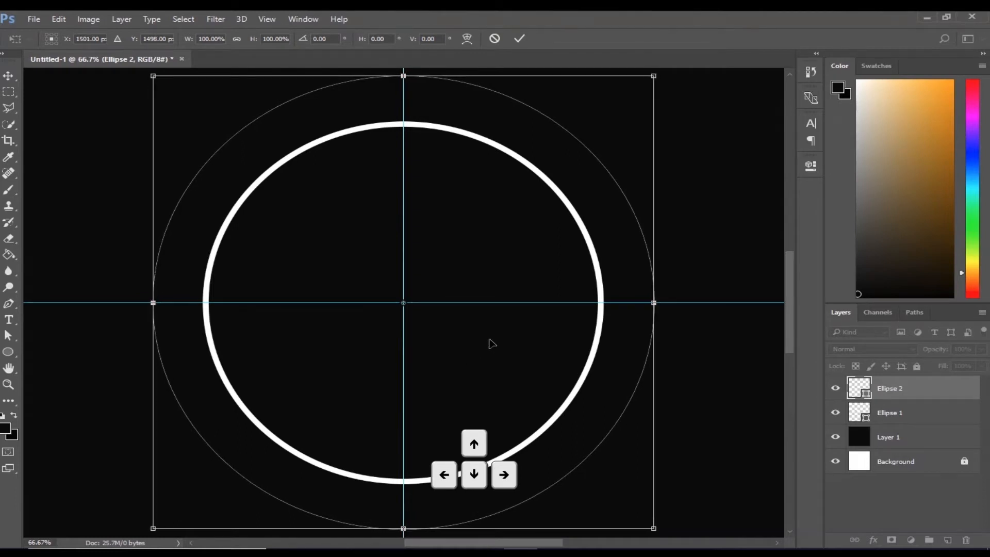
{"action": "key", "text": "ctrl+minus"}
{"action": "key", "text": "ctrl+minus"}
{"action": "key", "text": "ctrl+minus"}
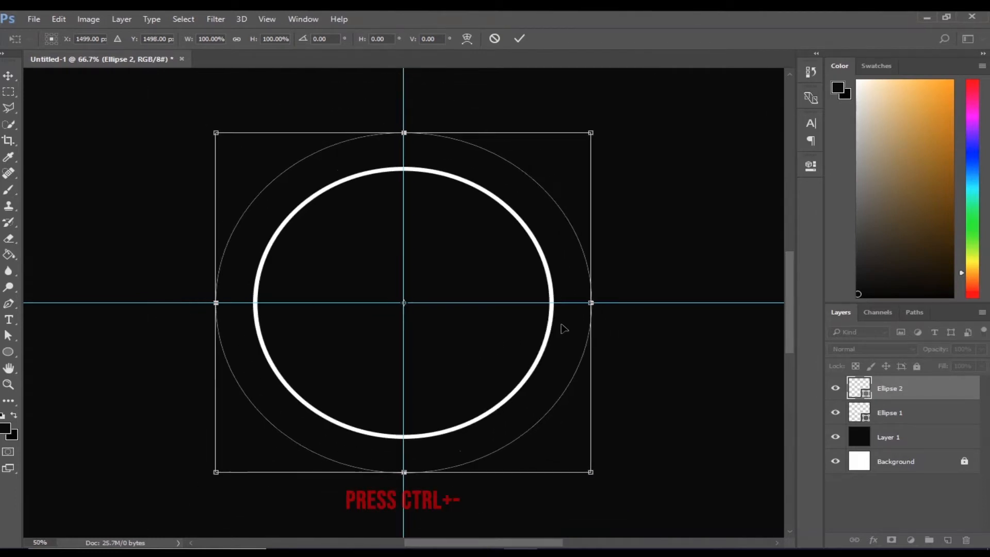
{"action": "key", "text": "ctrl+minus"}
{"action": "key", "text": "ctrl+plus"}
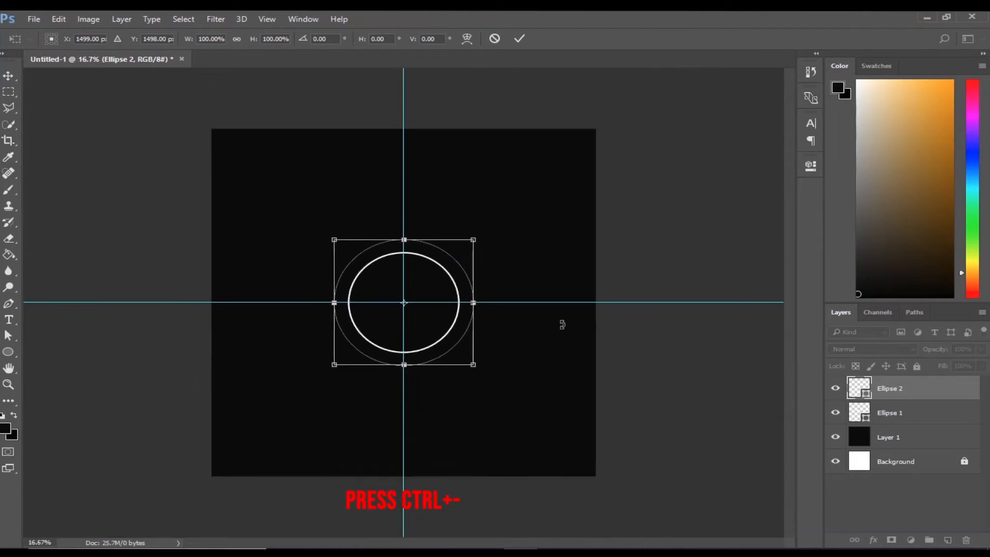
{"action": "left_click", "coordinate": [520, 39]}
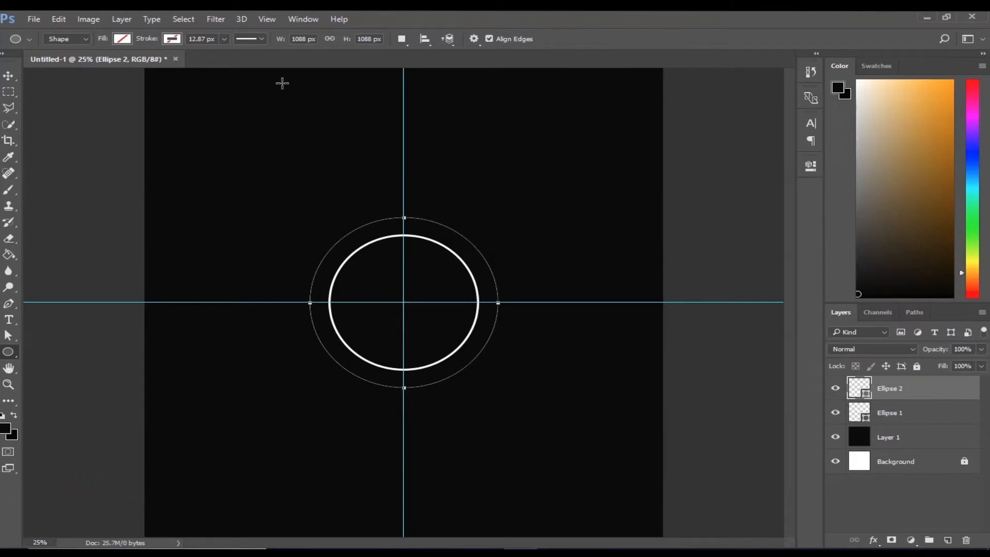
- Give the larger 1088 px circle a white stroke from the recently used colors
{"action": "left_click", "coordinate": [171, 39]}
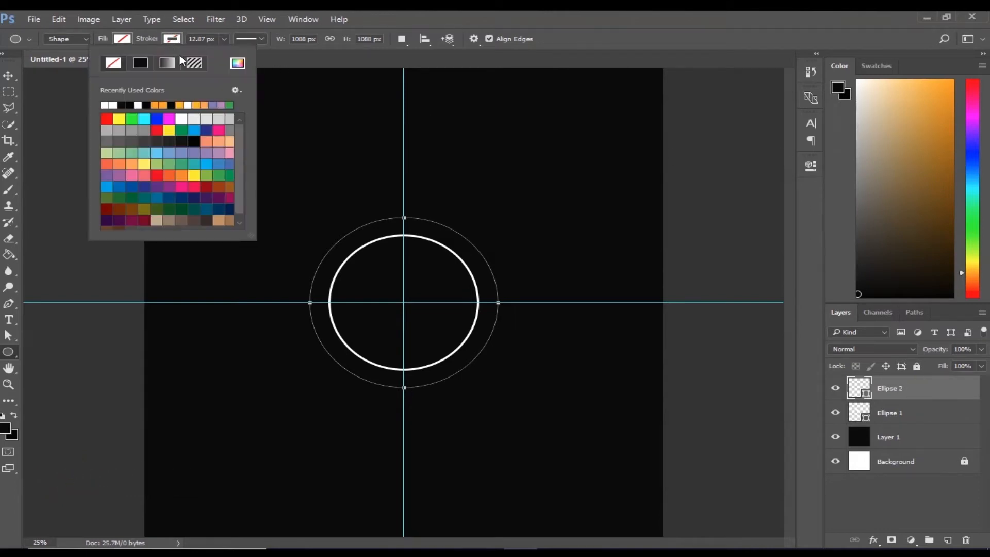
{"action": "left_click", "coordinate": [109, 105]}
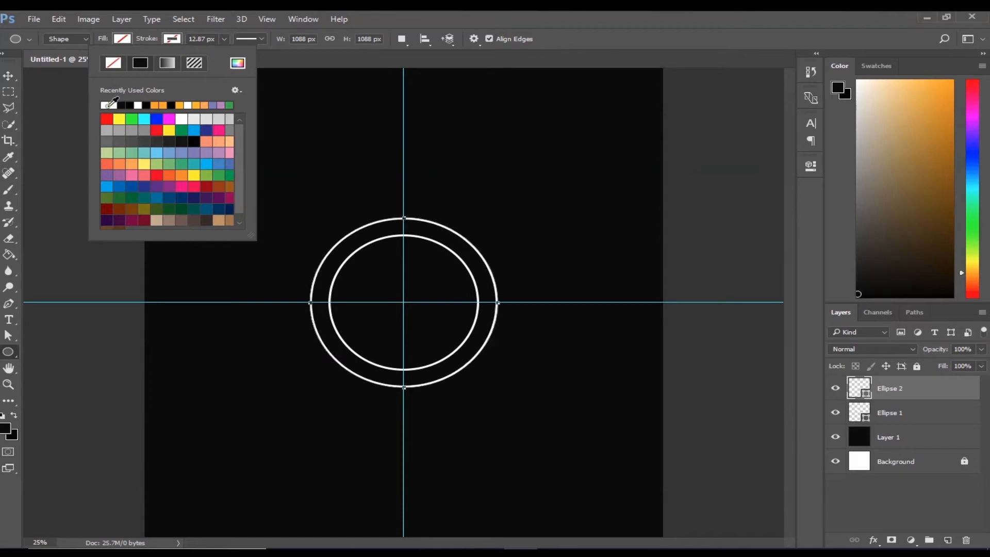
{"action": "left_click", "coordinate": [865, 503]}
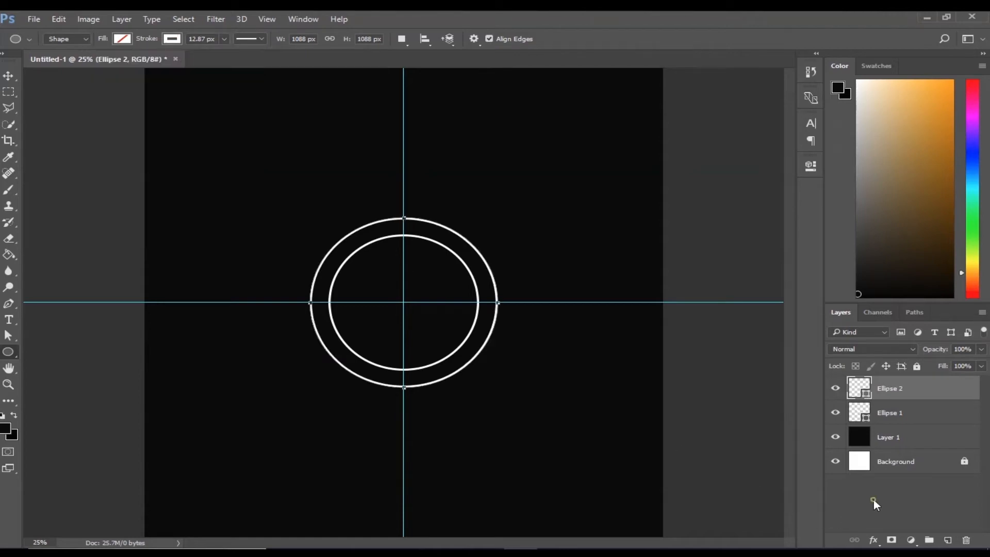
- Apply a red Outer Glow with 100% opacity and 111 px size to the larger circle
{"action": "left_click", "coordinate": [874, 500]}
{"action": "left_click", "coordinate": [900, 393]}
{"action": "left_click", "coordinate": [872, 541]}
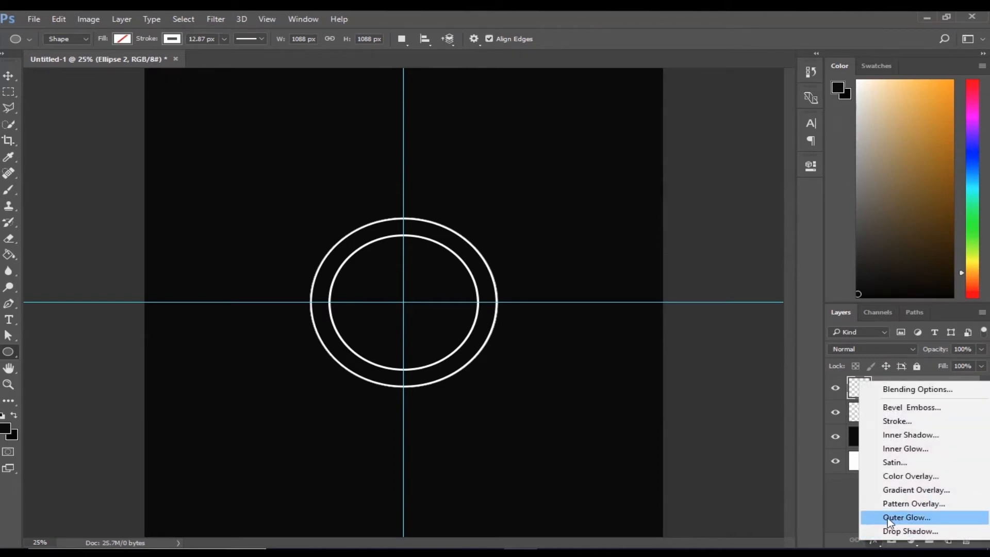
{"action": "left_click", "coordinate": [914, 519]}
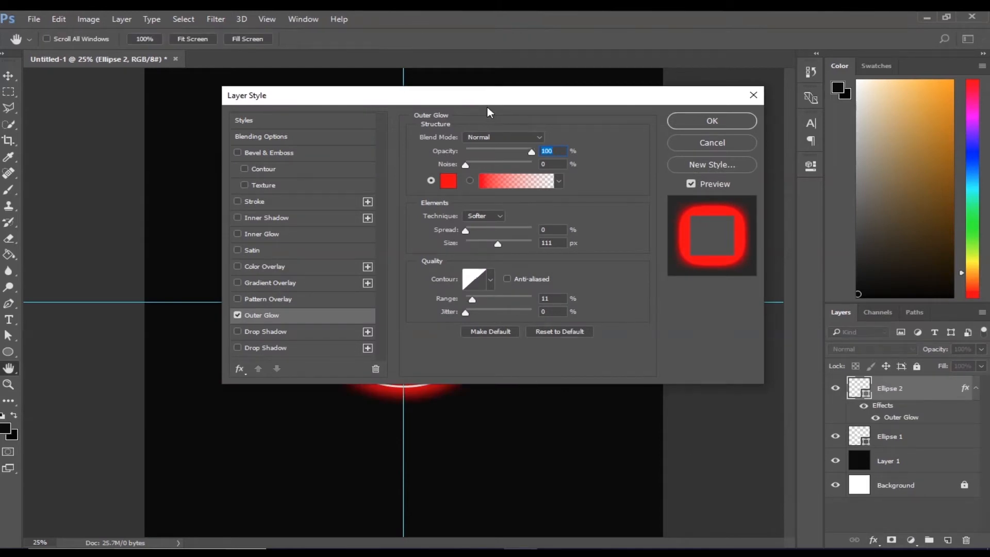
{"action": "left_click_drag", "start_coordinate": [486, 99], "coordinate": [466, 160]}
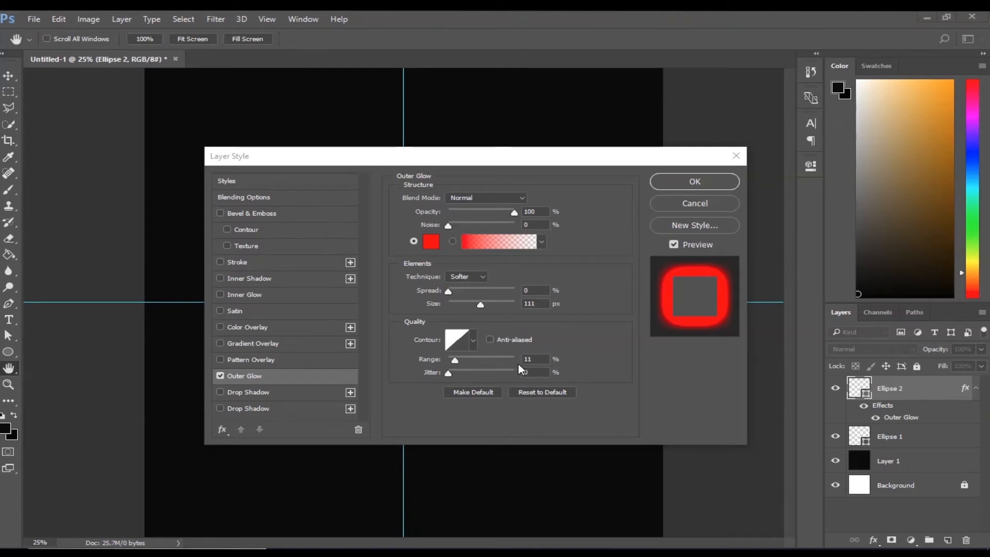
{"action": "left_click", "coordinate": [698, 185]}
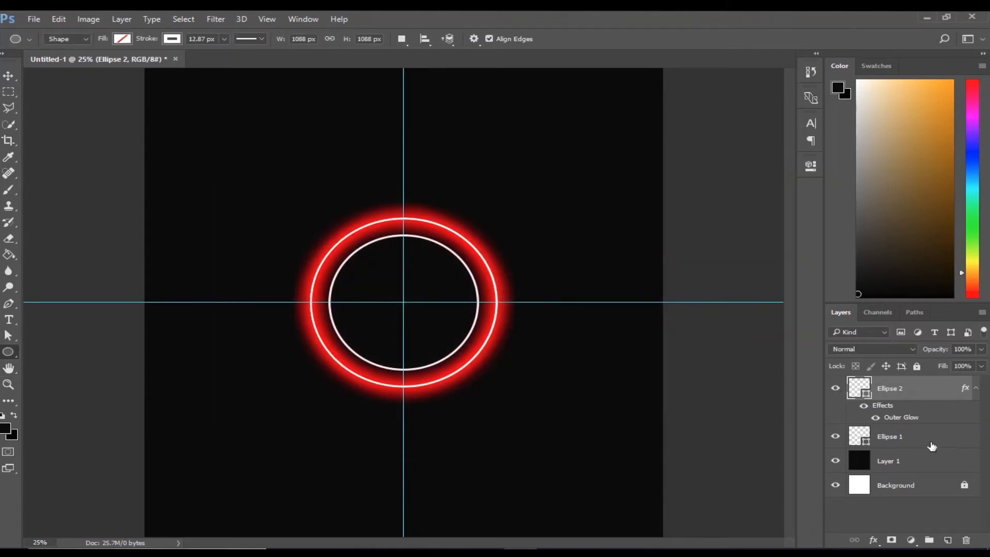
- Give the smaller inner circle the same red Outer Glow, 100% opacity and 111 px size
{"action": "left_click", "coordinate": [916, 435]}
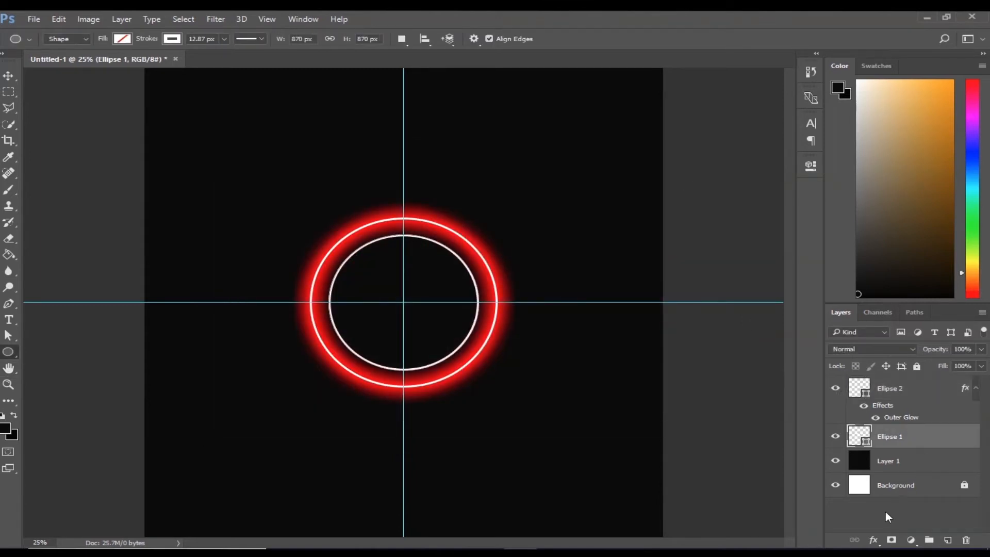
{"action": "left_click", "coordinate": [874, 540]}
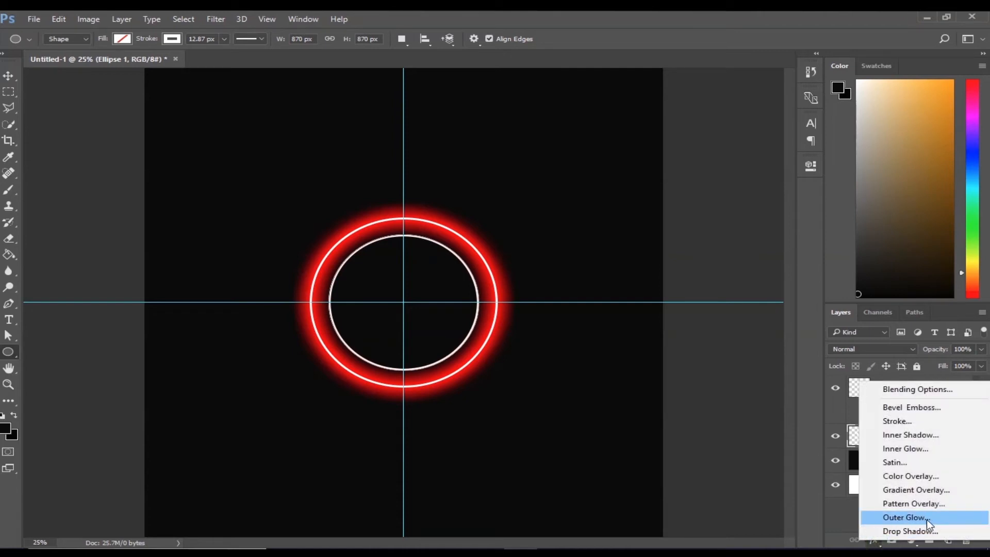
{"action": "left_click", "coordinate": [926, 519]}
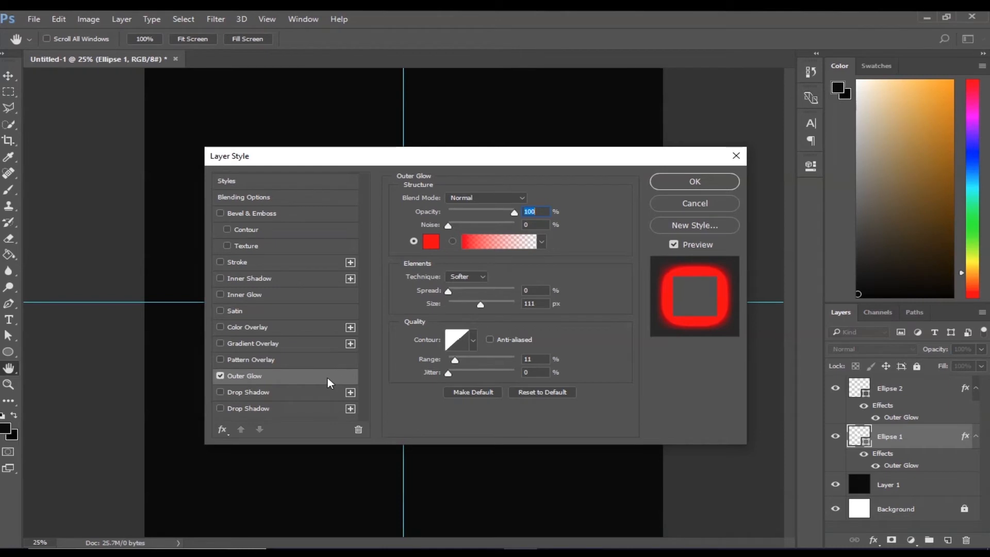
{"action": "left_click", "coordinate": [694, 184]}
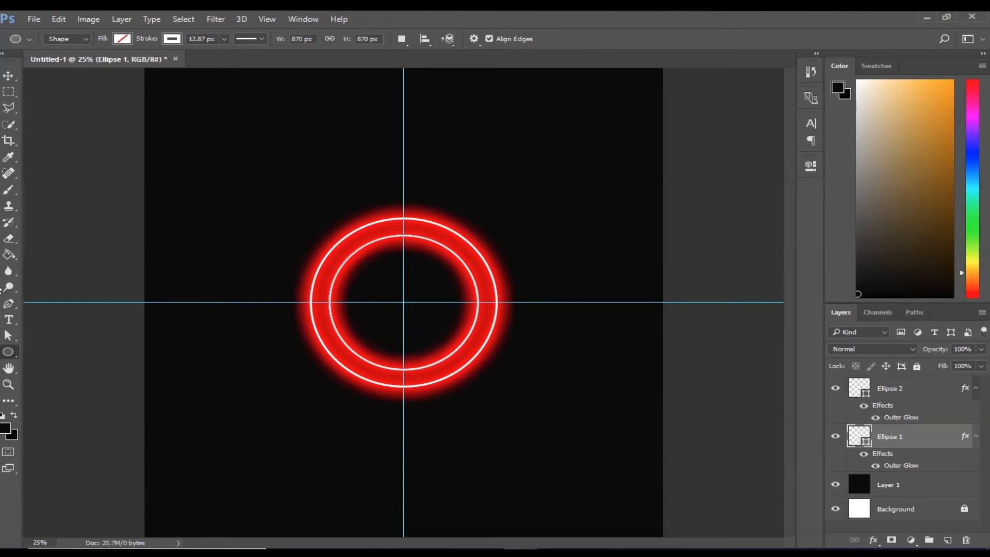
- Add the text "Private" in the 75 pt Signature font on the black area outside the circles
{"action": "left_click", "coordinate": [8, 319]}
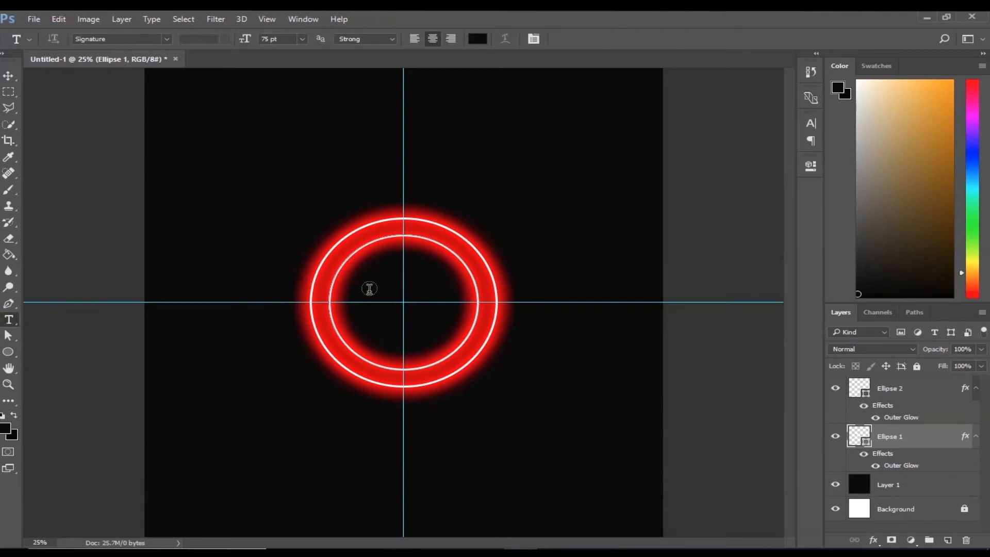
{"action": "left_click", "coordinate": [507, 214]}
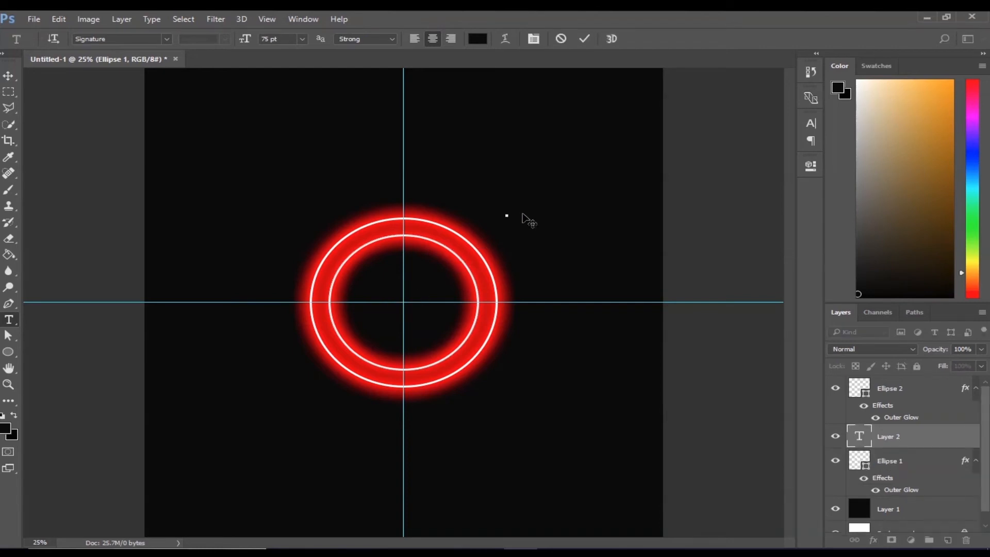
{"action": "type", "text": "Ne"}
- Recolor the "Private" text red (e70000) by sampling the glow, and move it inside the inner circle just above the horizontal guide
{"action": "key", "text": "ctrl+a"}
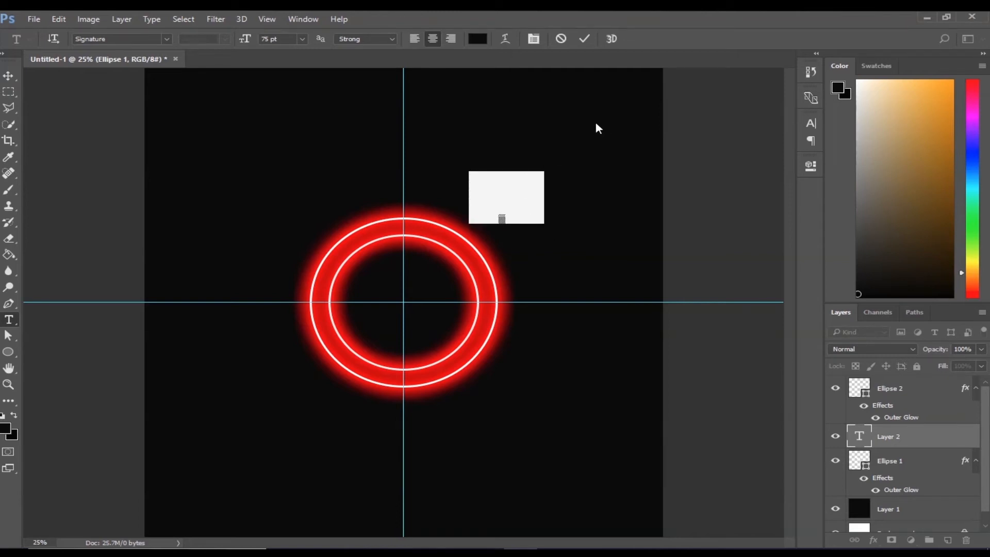
{"action": "left_click", "coordinate": [478, 39]}
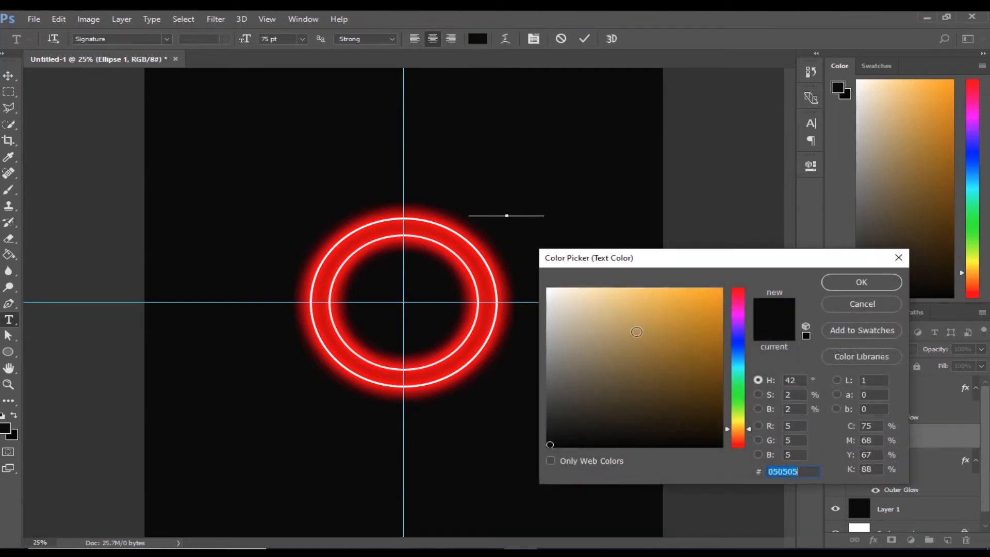
{"action": "left_click", "coordinate": [490, 266]}
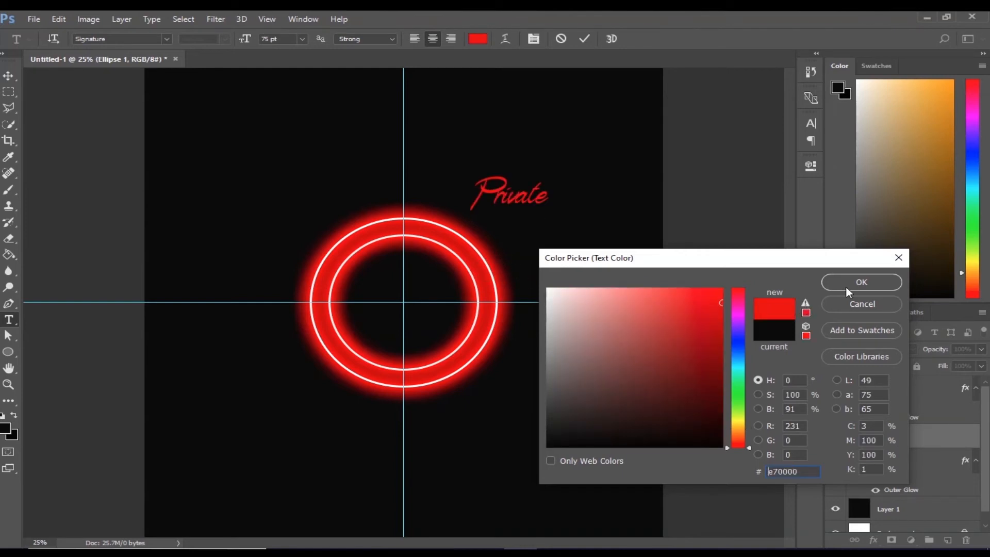
{"action": "left_click", "coordinate": [862, 282]}
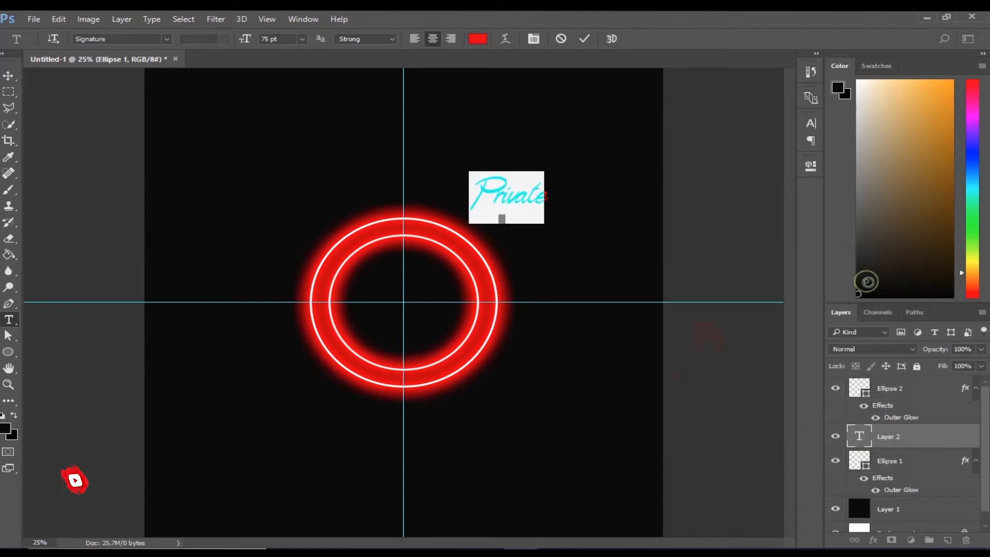
{"action": "left_click", "coordinate": [9, 76]}
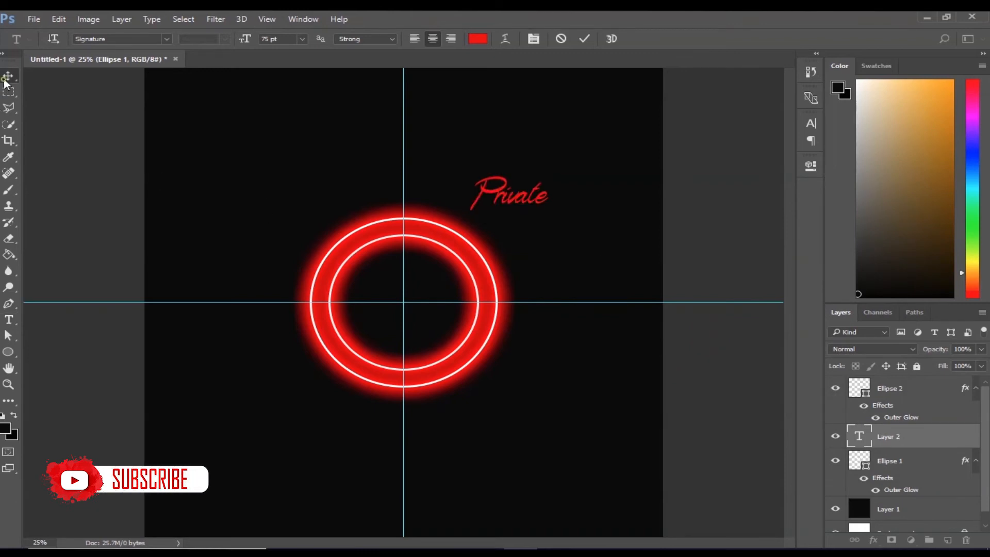
{"action": "left_click_drag", "start_coordinate": [508, 206], "coordinate": [398, 290]}
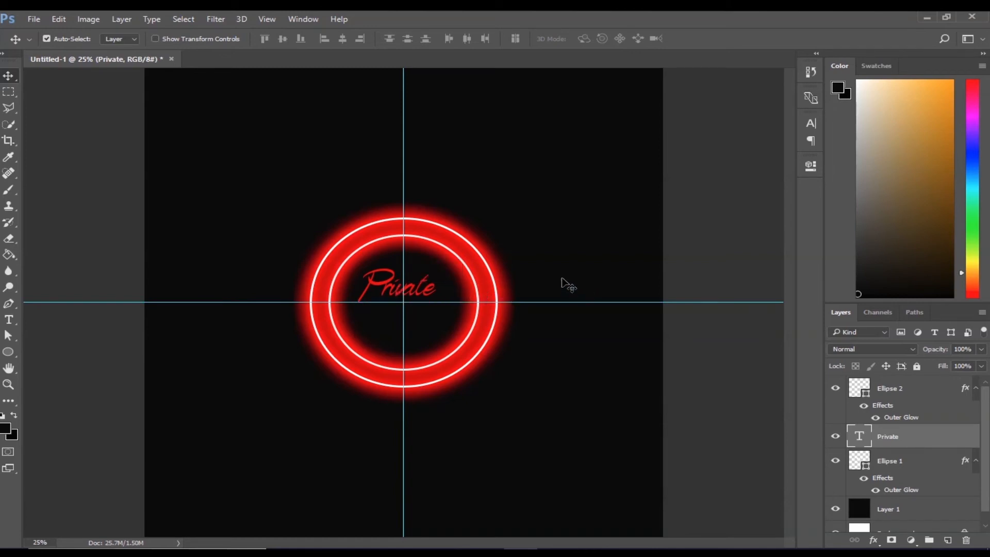
- Add a second, separate text layer reading "engineer" in the 75 pt Signature font outside the circles
{"action": "left_click", "coordinate": [17, 320]}
{"action": "left_click", "coordinate": [529, 181]}
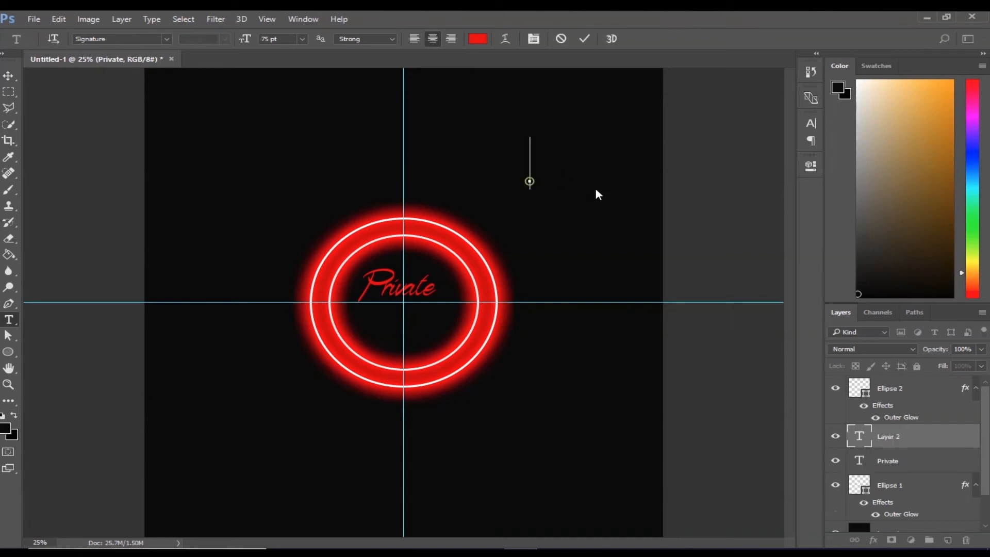
{"action": "type", "text": "E"}
{"action": "key", "text": "BackSpace"}
{"action": "type", "text": "engineer"}
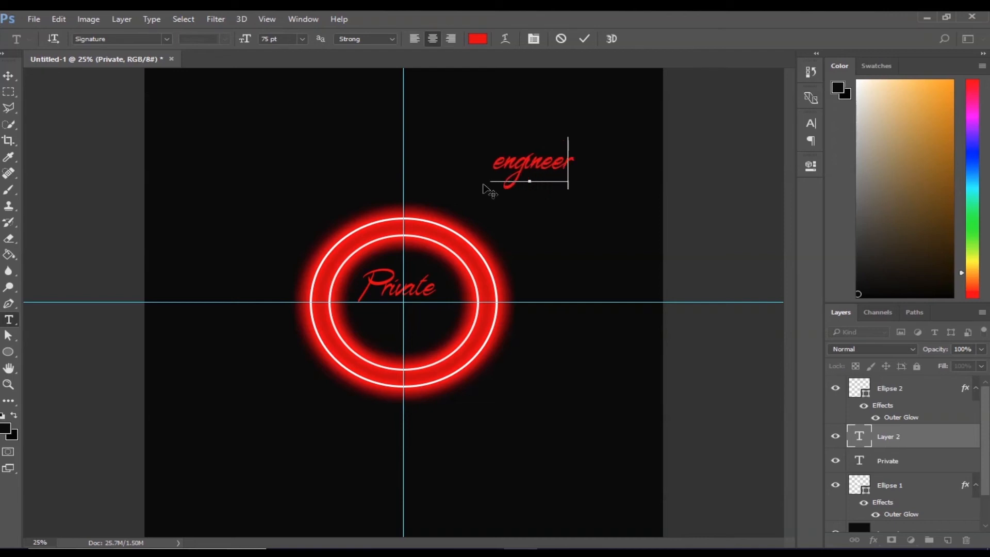
- Set the color of the whole "engineer" text to white (ffffff)
{"action": "left_click_drag", "start_coordinate": [572, 163], "coordinate": [487, 163]}
{"action": "left_click", "coordinate": [478, 39]}
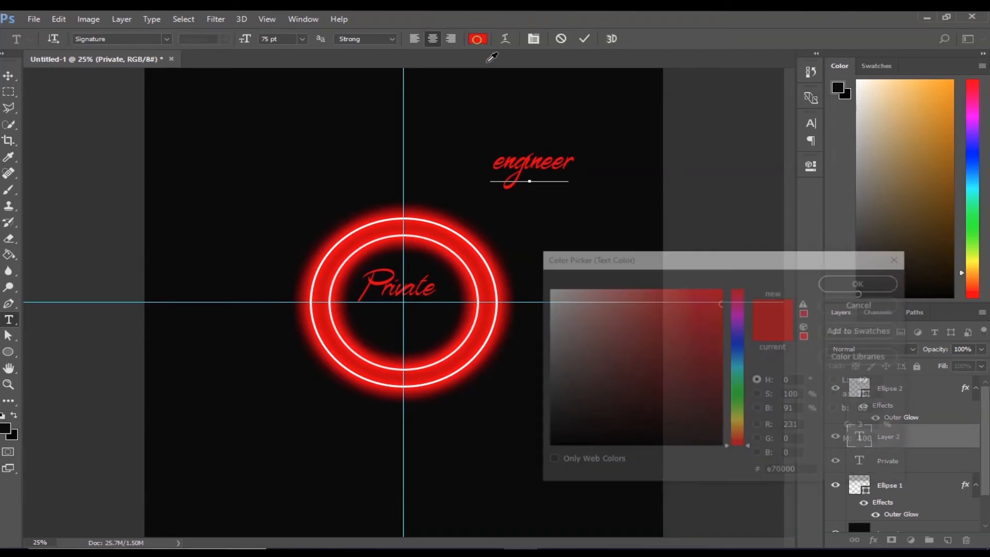
{"action": "left_click_drag", "start_coordinate": [602, 338], "coordinate": [524, 288]}
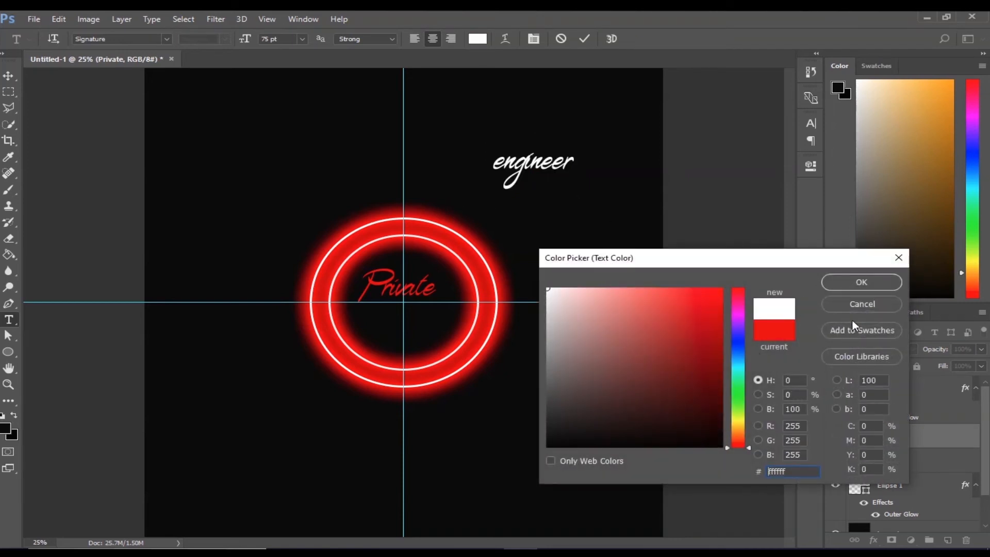
{"action": "left_click", "coordinate": [870, 286]}
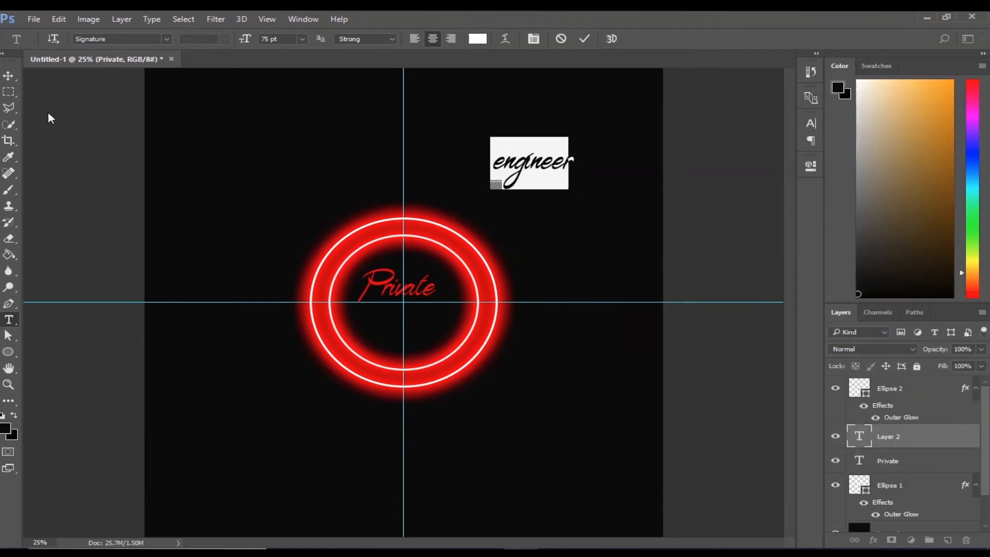
- Move the "engineer" text inside the inner circle, just beneath "Private" and offset slightly to its right
{"action": "left_click", "coordinate": [9, 76]}
{"action": "left_click_drag", "start_coordinate": [548, 180], "coordinate": [436, 313]}
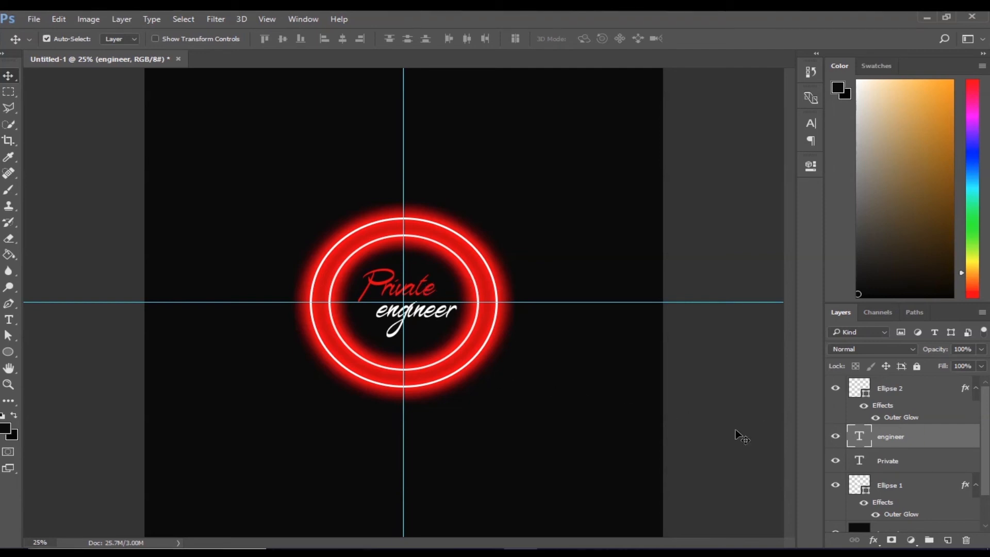
{"action": "key", "text": "Down"}
{"action": "key", "text": "Down"}
{"action": "key", "text": "Down"}
{"action": "key", "text": "Down"}
{"action": "key", "text": "Down"}
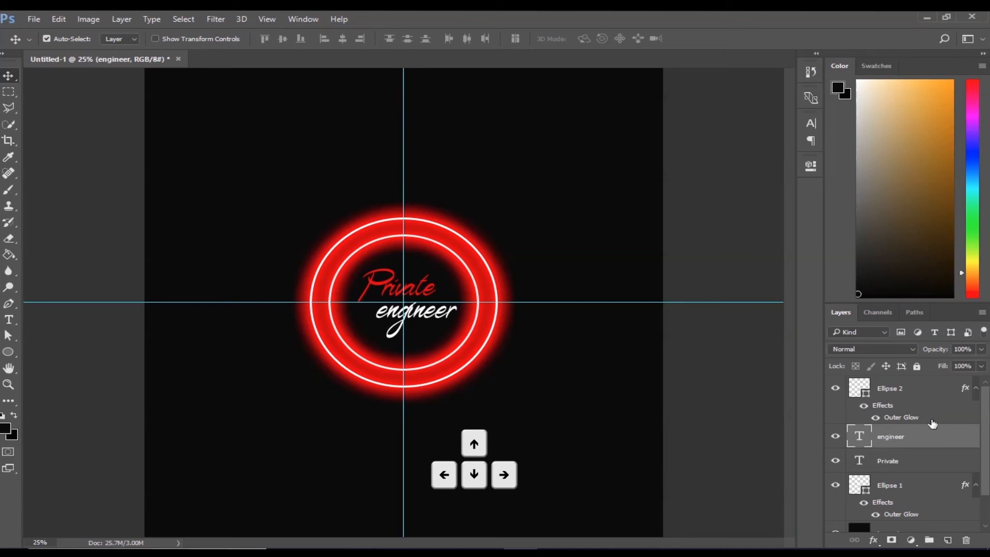
- Nudge the "Private" text down so it sits closer to "engineer"
{"action": "left_click", "coordinate": [909, 464]}
{"action": "key", "text": "Down"}
{"action": "key", "text": "Down"}
{"action": "key", "text": "Down"}
{"action": "key", "text": "Down"}
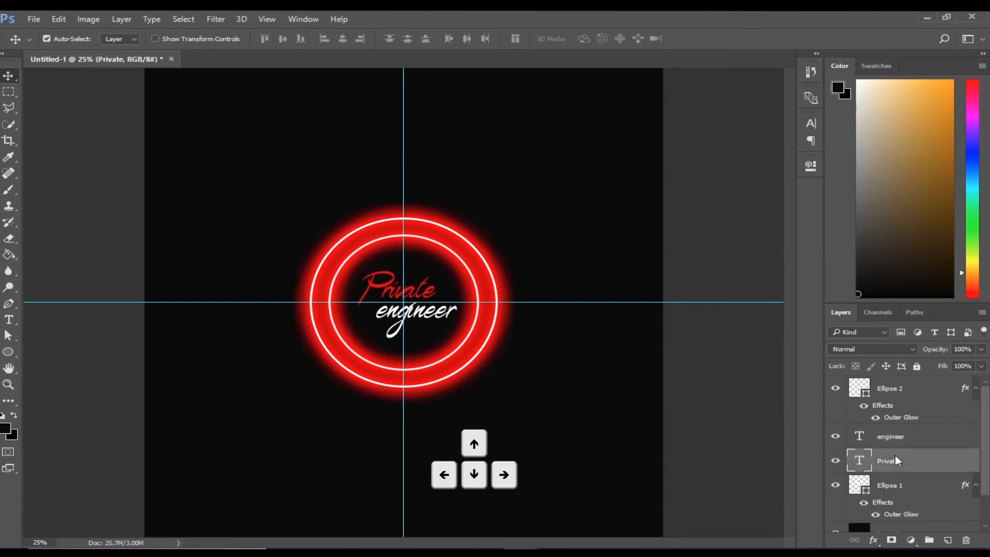
{"action": "key", "text": "Down"}
{"action": "key", "text": "Down"}
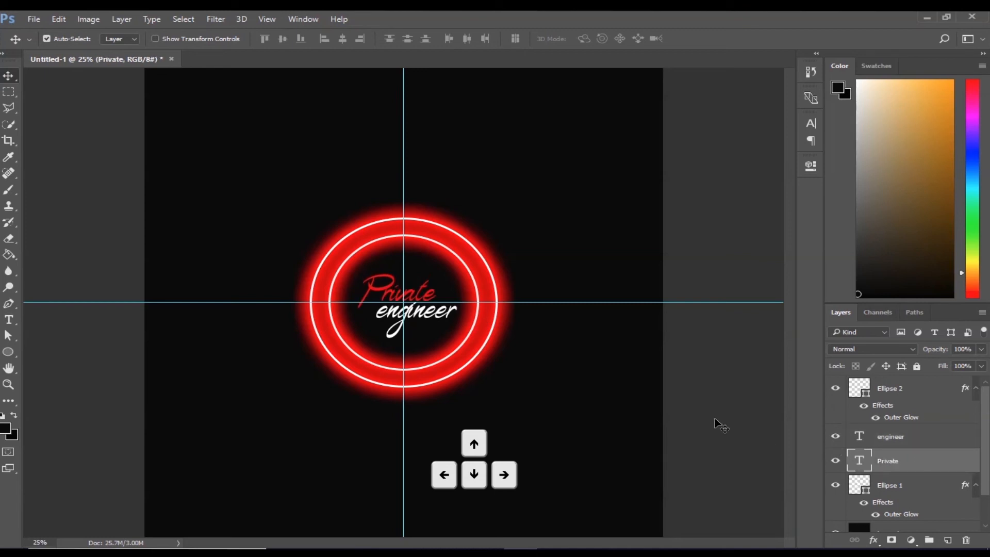
- Select the "engineer" text layer and fine-tune its horizontal position with a slight nudge to the right
{"action": "left_click", "coordinate": [428, 315]}
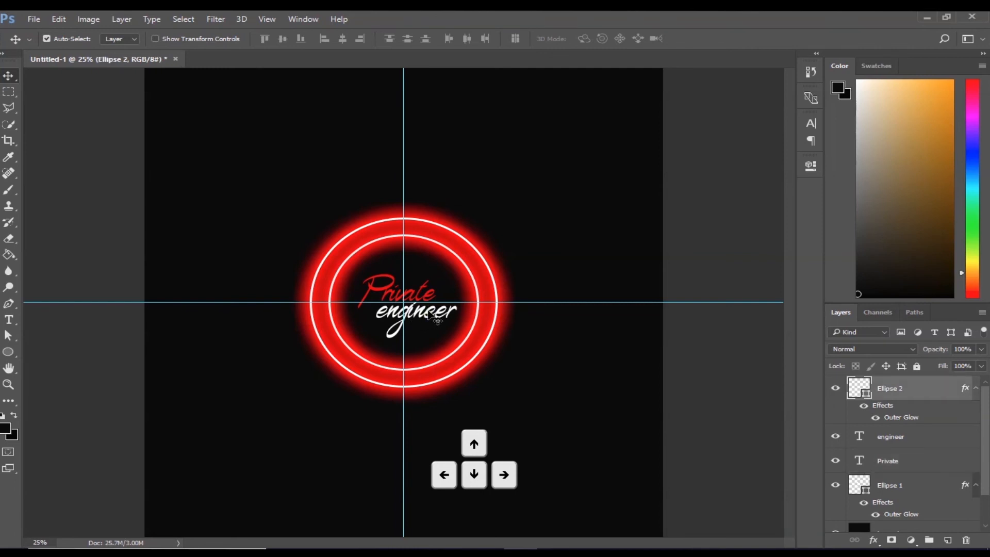
{"action": "left_click", "coordinate": [899, 487]}
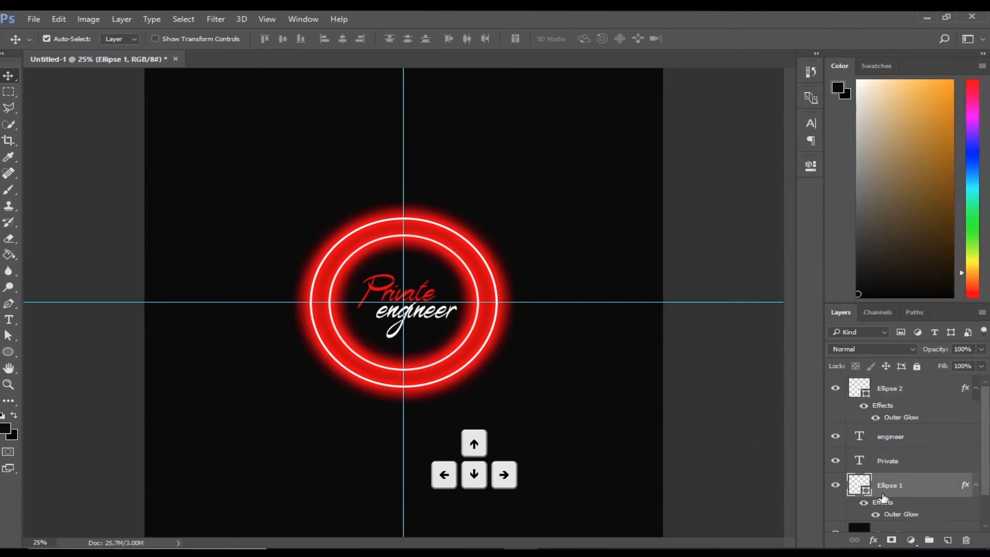
{"action": "left_click", "coordinate": [906, 464]}
{"action": "left_click", "coordinate": [907, 441]}
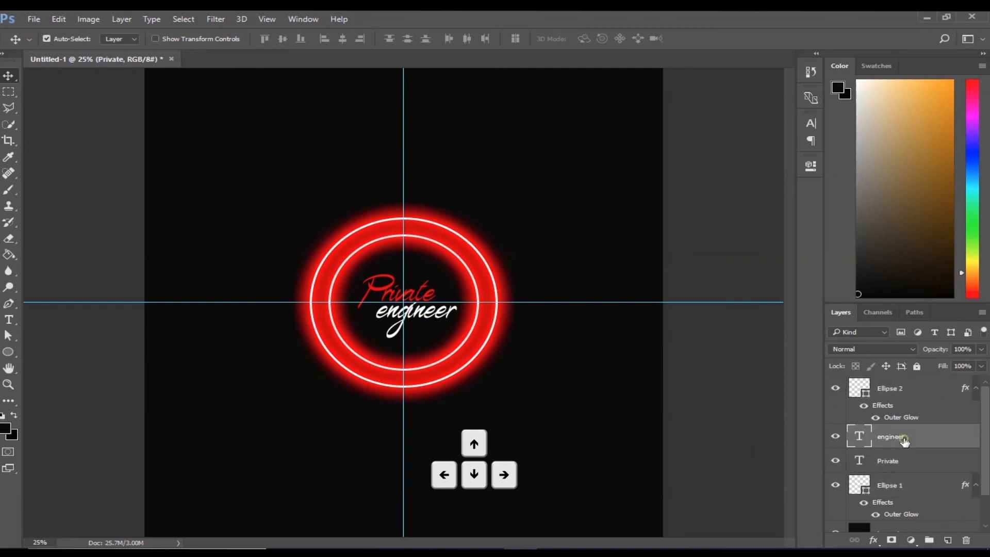
{"action": "key", "text": "Right"}
{"action": "key", "text": "Right"}
{"action": "key", "text": "Right"}
{"action": "key", "text": "Right"}
{"action": "key", "text": "Left"}
{"action": "key", "text": "Left"}
{"action": "key", "text": "Left"}
{"action": "key", "text": "Left"}
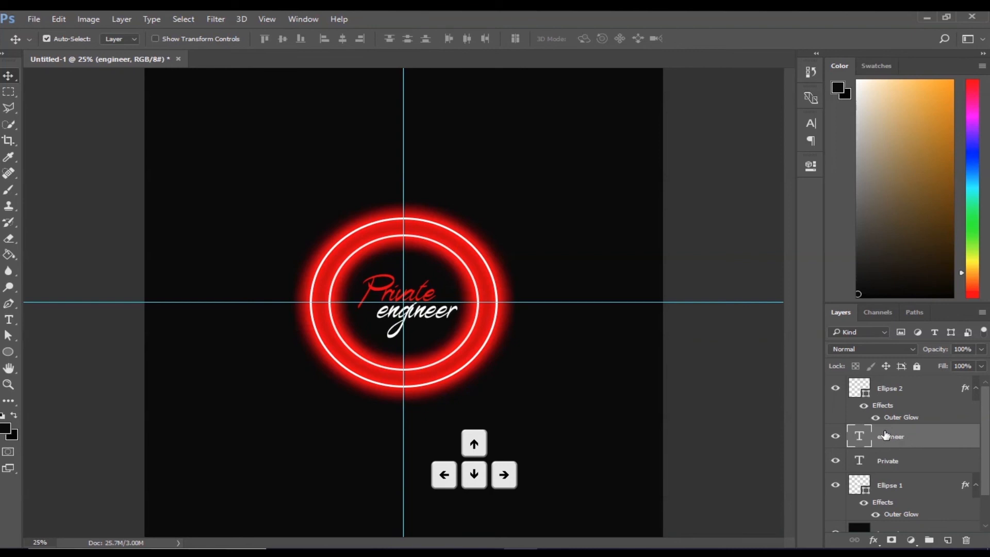
- Nudge the "Private" text slightly left and up to balance it against "engineer"
{"action": "left_click", "coordinate": [921, 461]}
{"action": "key", "text": "Left"}
{"action": "key", "text": "Left"}
{"action": "key", "text": "Left"}
{"action": "key", "text": "Left"}
{"action": "key", "text": "Up"}
{"action": "key", "text": "Up"}
{"action": "key", "text": "Up"}
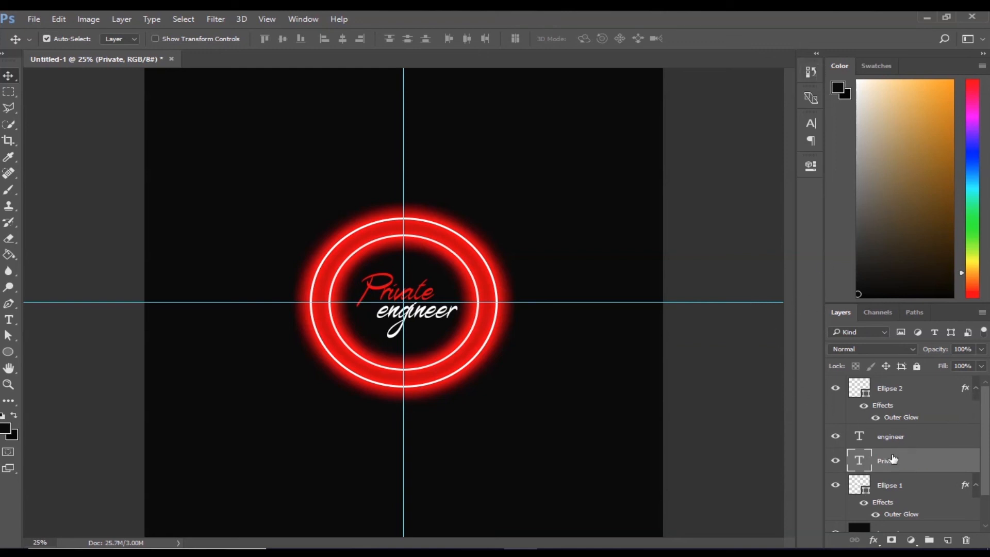
- Clear the guides from the artwork, moving the vertical one past the canvas's right edge and the horizontal one off the document
{"action": "left_click_drag", "start_coordinate": [403, 124], "coordinate": [687, 124]}
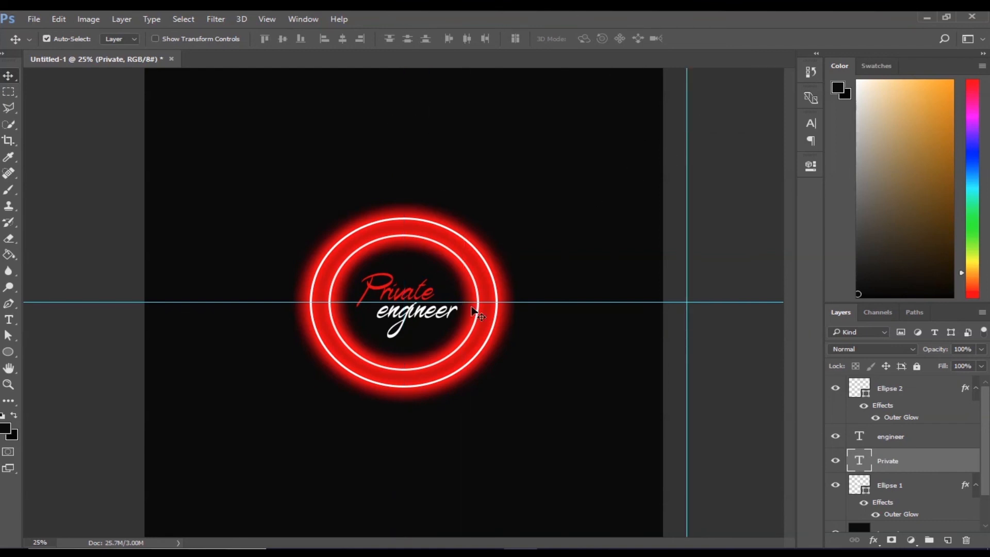
{"action": "left_click_drag", "start_coordinate": [524, 303], "coordinate": [525, 548]}
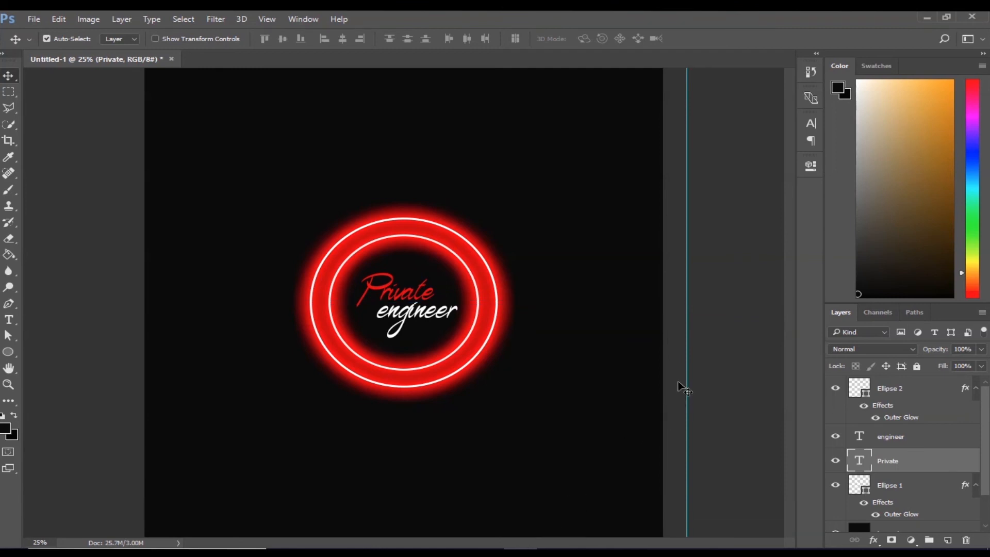
{"action": "key", "text": "ctrl+equal"}
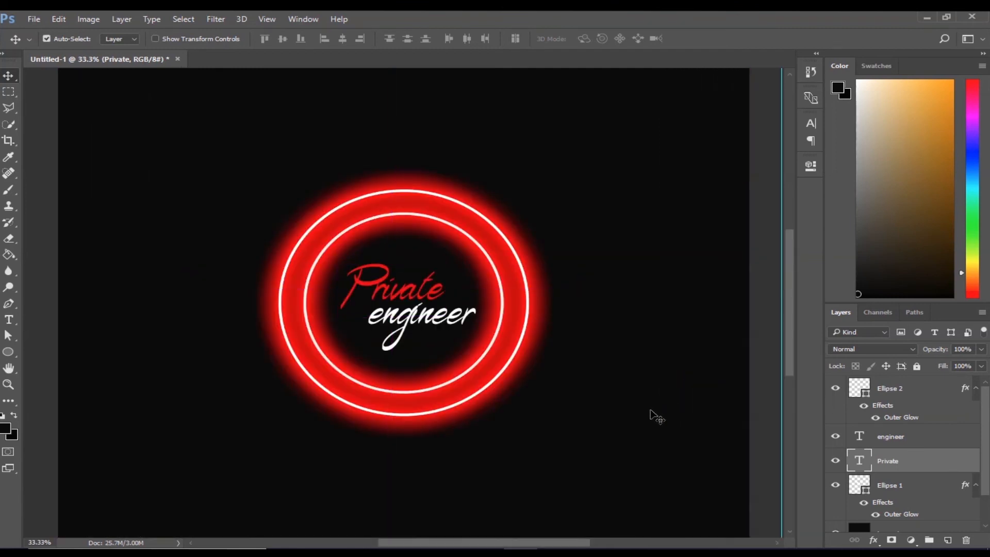